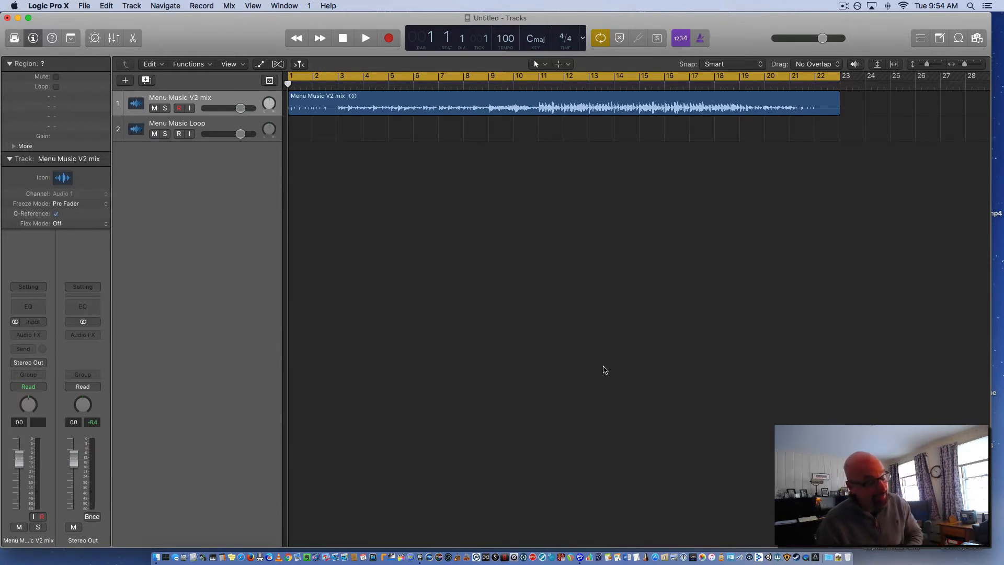
Audition the mix, check the cycle range ending at bar 23, and review the bounce settings without exporting
{"action": "key", "text": "space"}
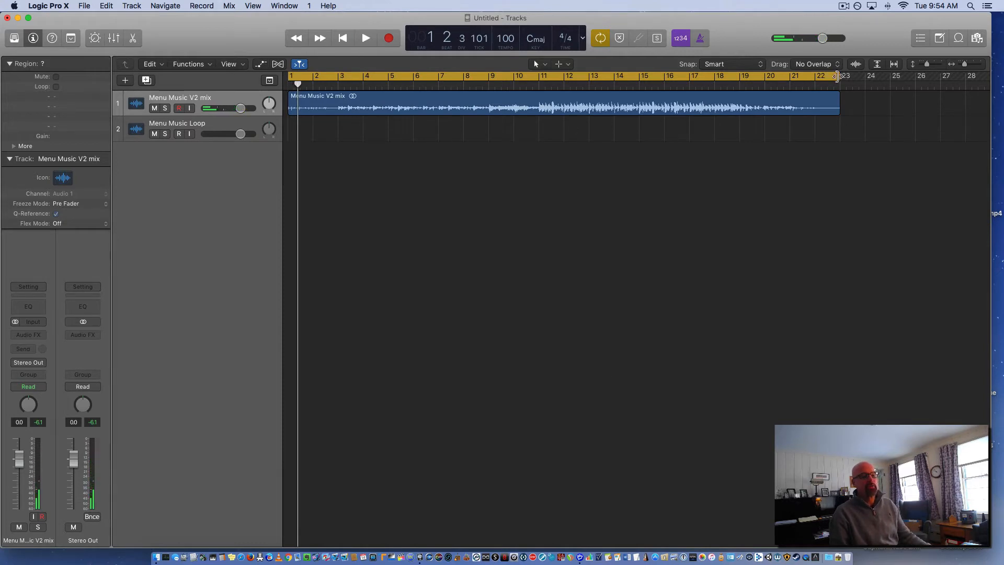
{"action": "left_click_drag", "start_coordinate": [830, 82], "coordinate": [814, 82]}
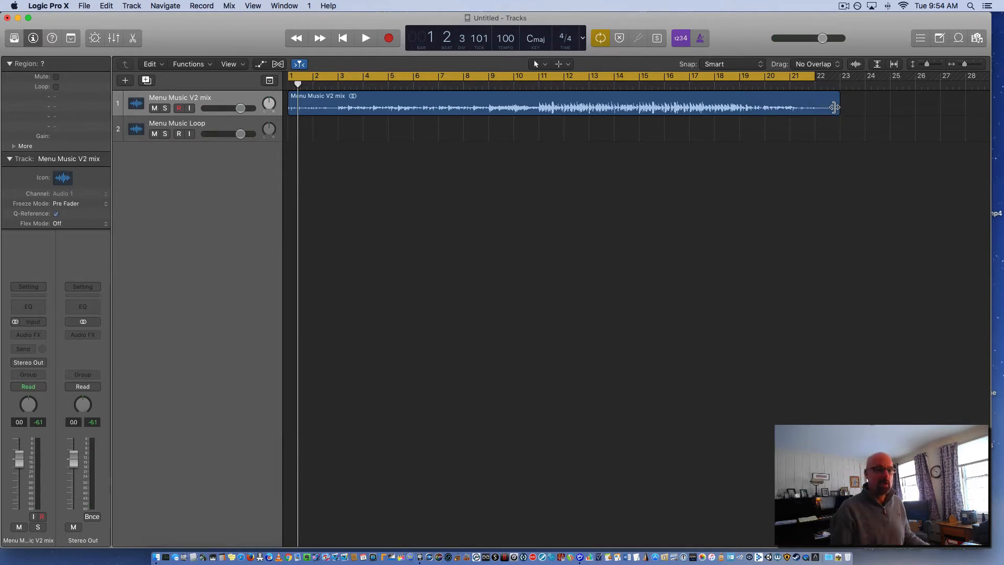
{"action": "left_click_drag", "start_coordinate": [816, 77], "coordinate": [839, 80]}
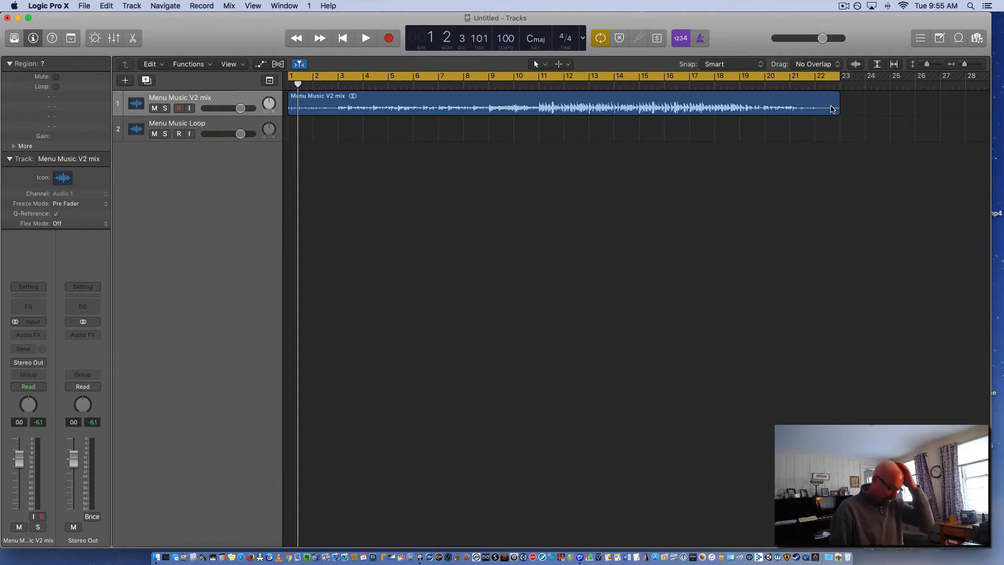
{"action": "key", "text": "super+b"}
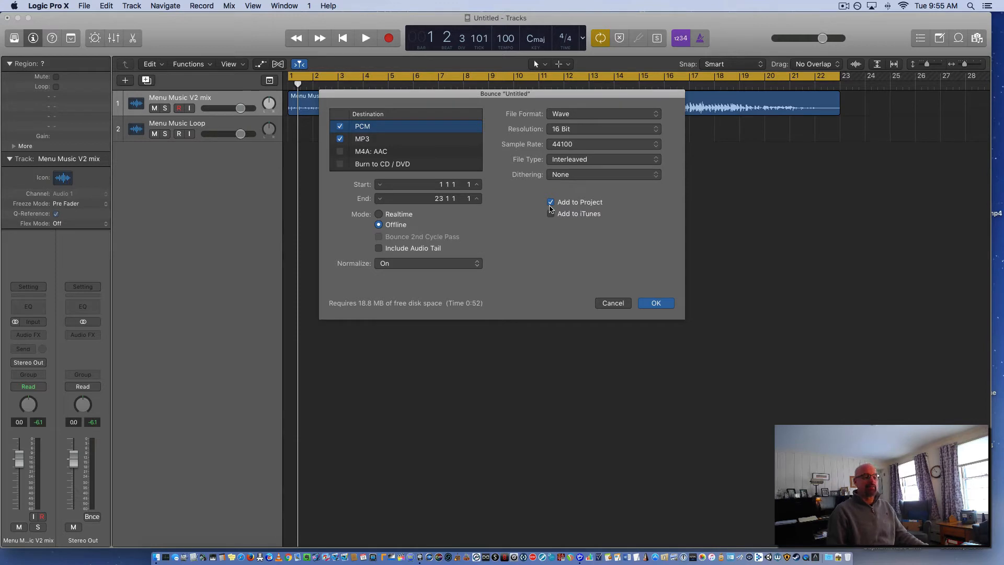
{"action": "left_click", "coordinate": [611, 303]}
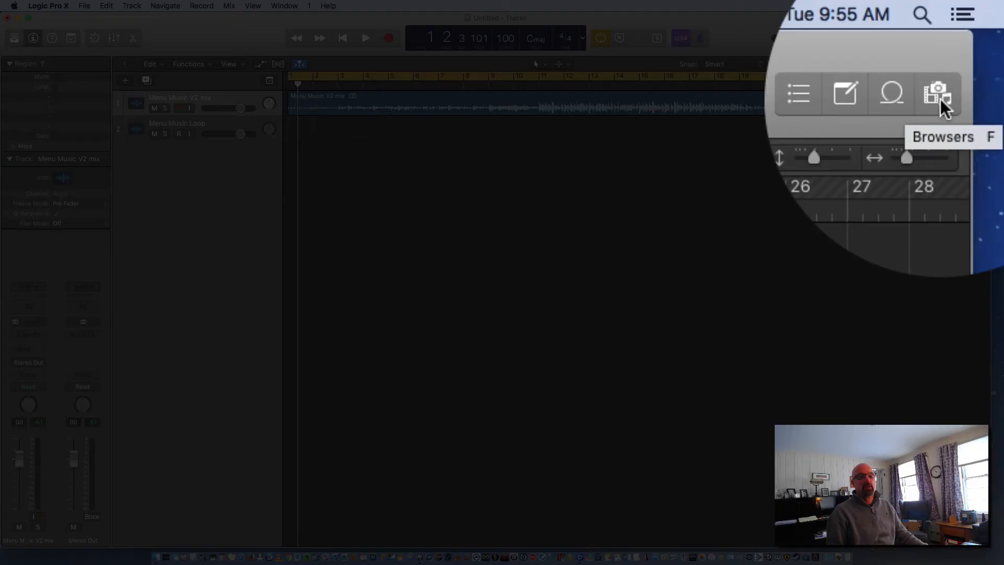
Place the Menu Music Loop audio file from the project's audio files at bar 1 of the Menu Music Loop track
{"action": "left_click", "coordinate": [980, 43]}
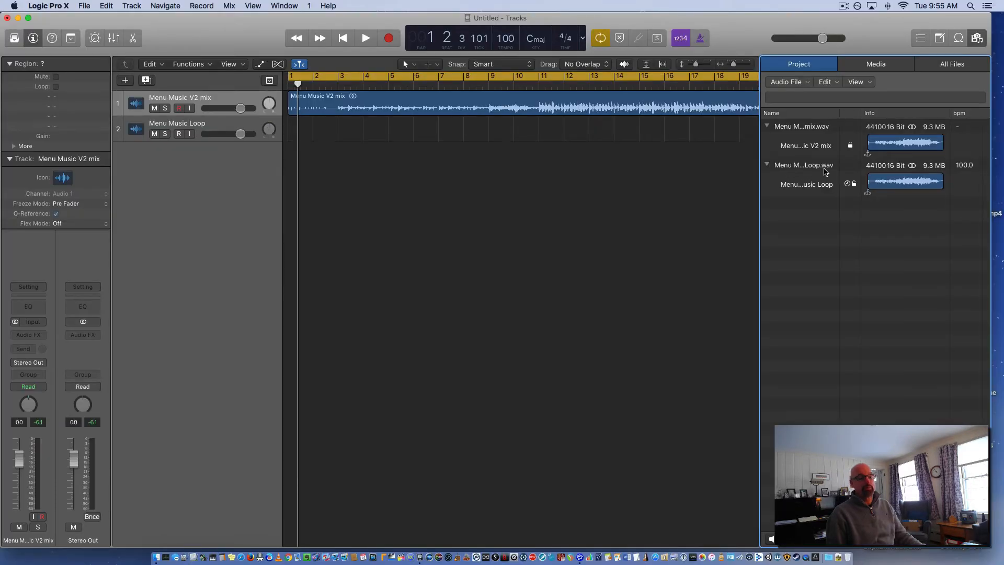
{"action": "left_click_drag", "start_coordinate": [799, 169], "coordinate": [290, 122]}
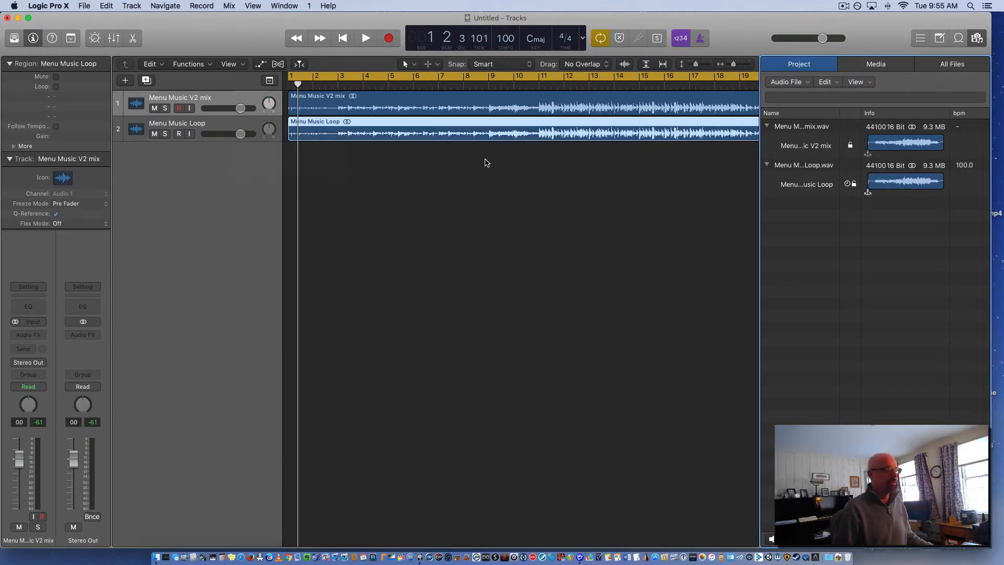
Mute the Menu Music V2 mix track, audition the loop on its own, and close the project file browser
{"action": "key", "text": "space"}
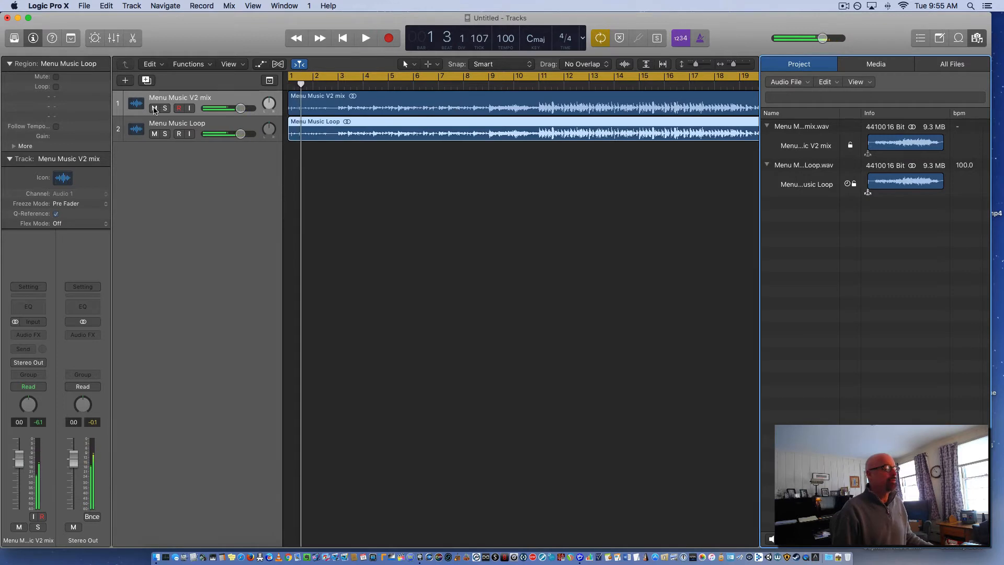
{"action": "left_click", "coordinate": [155, 109]}
{"action": "key", "text": "space"}
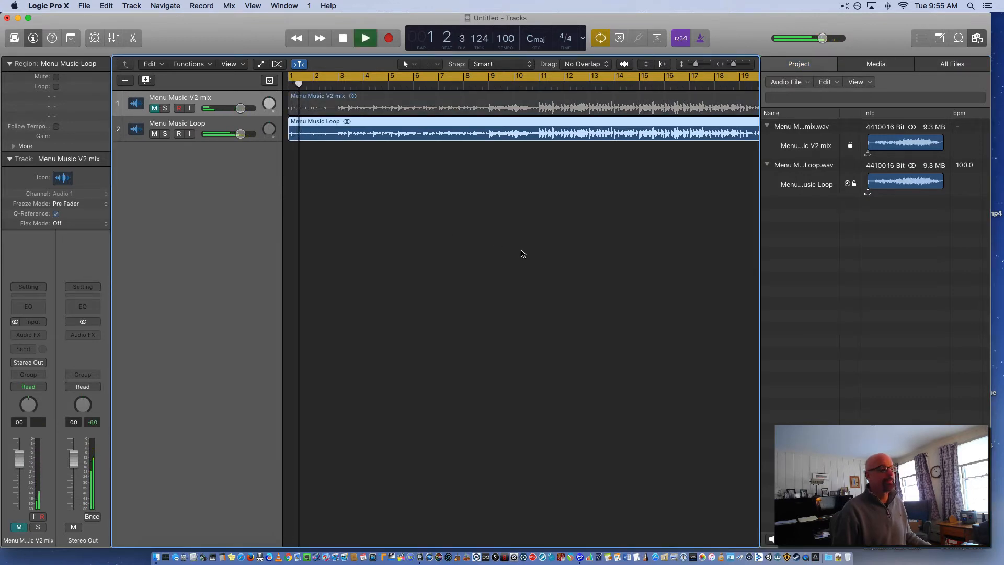
{"action": "left_click", "coordinate": [977, 39]}
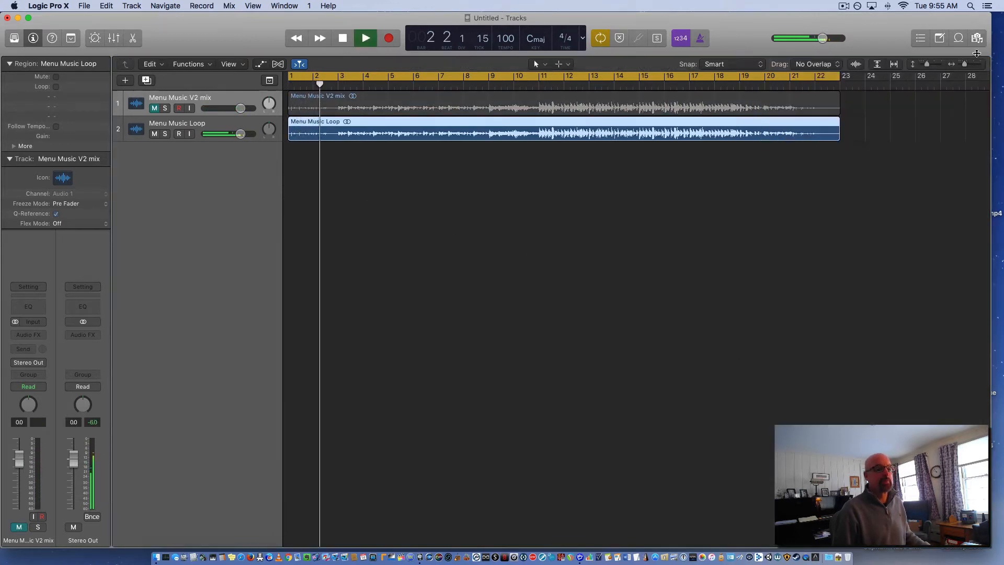
{"action": "key", "text": "space"}
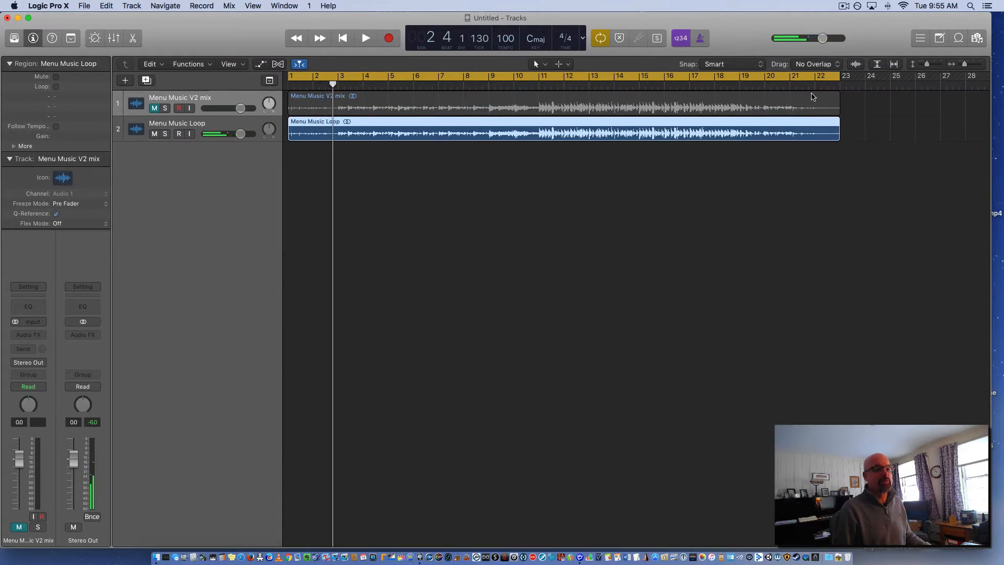
Set the cycle range from bar 22 to bar 23, show the editing toolbar, and audition the selected loop region's tail
{"action": "left_click", "coordinate": [838, 247]}
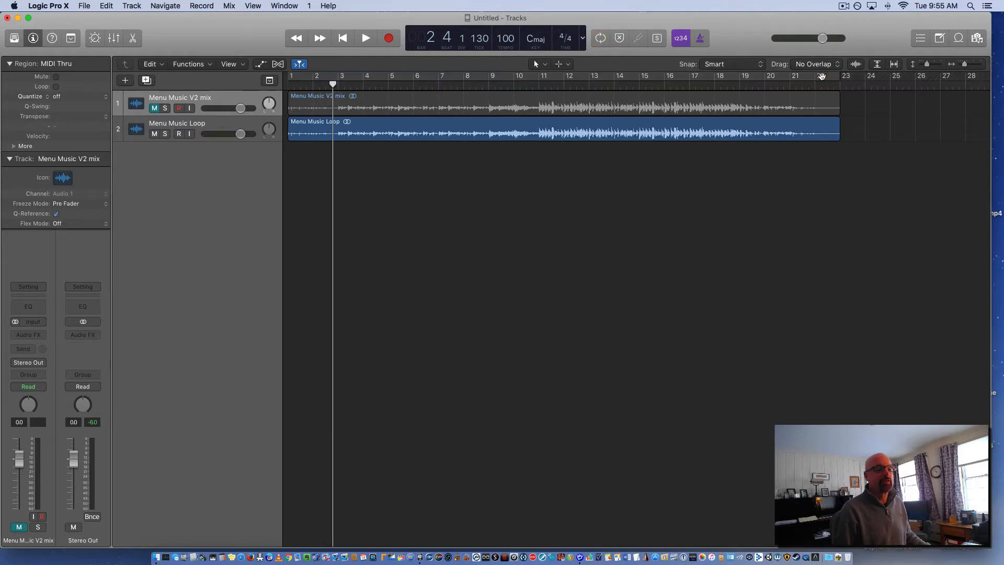
{"action": "mouse_move", "coordinate": [823, 77]}
{"action": "left_mouse_down"}
{"action": "mouse_move", "coordinate": [866, 77]}
{"action": "mouse_move", "coordinate": [841, 77]}
{"action": "left_mouse_up"}
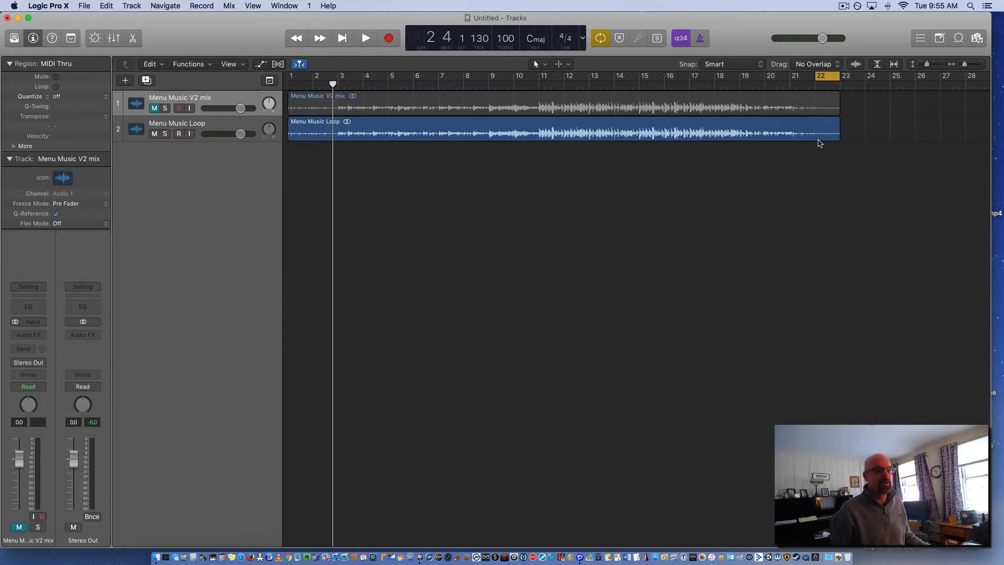
{"action": "left_click", "coordinate": [823, 126]}
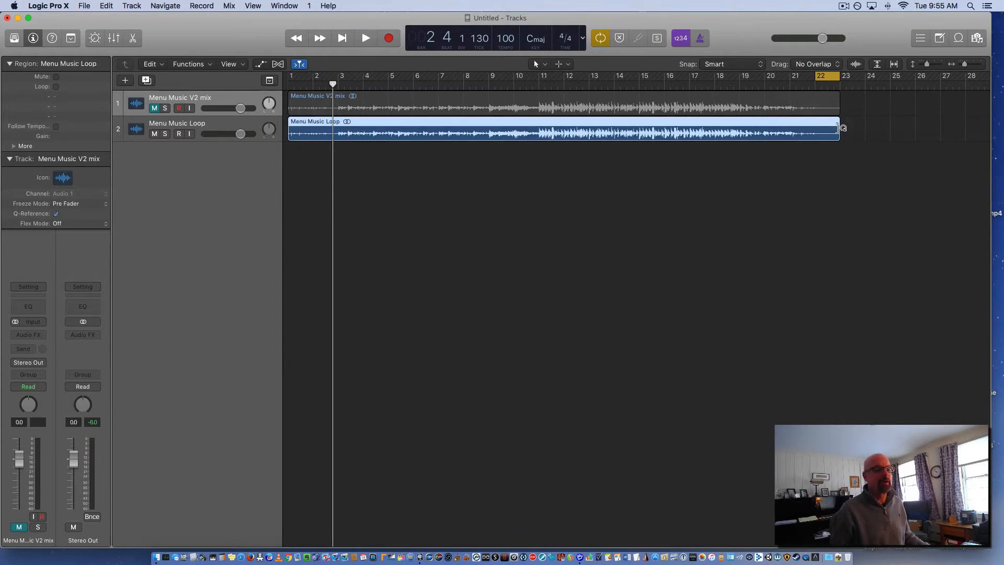
{"action": "left_click", "coordinate": [72, 42]}
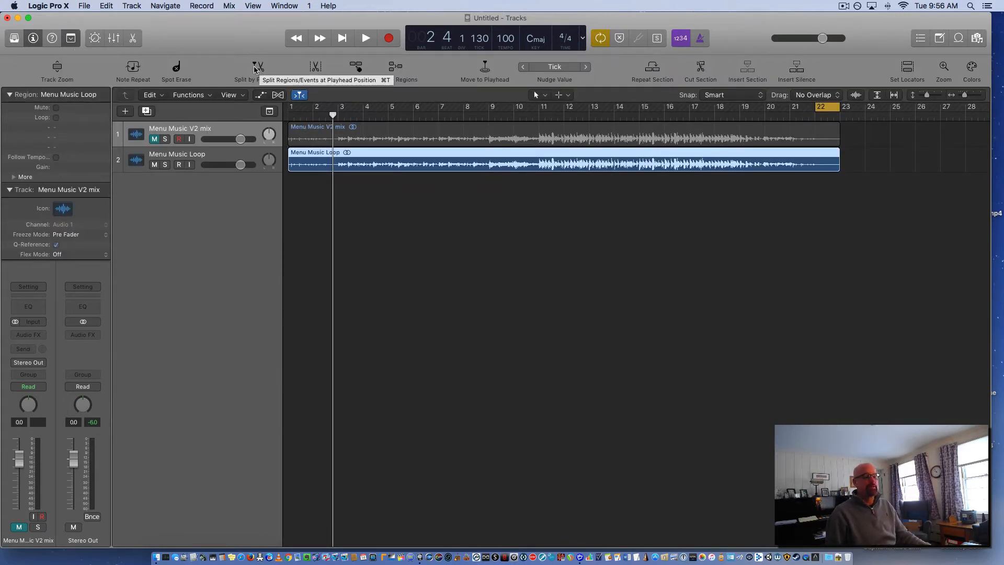
{"action": "key", "text": "space"}
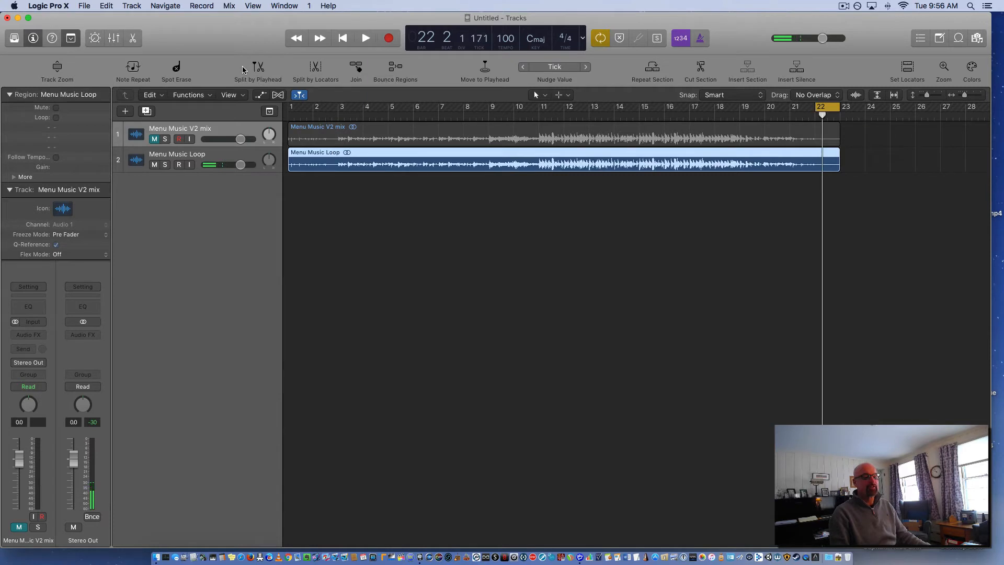
Split the Menu Music Loop region at bar 22, turn off the cycle, and shift the tail piece slightly earlier to about 21 4 3
{"action": "left_click", "coordinate": [343, 38]}
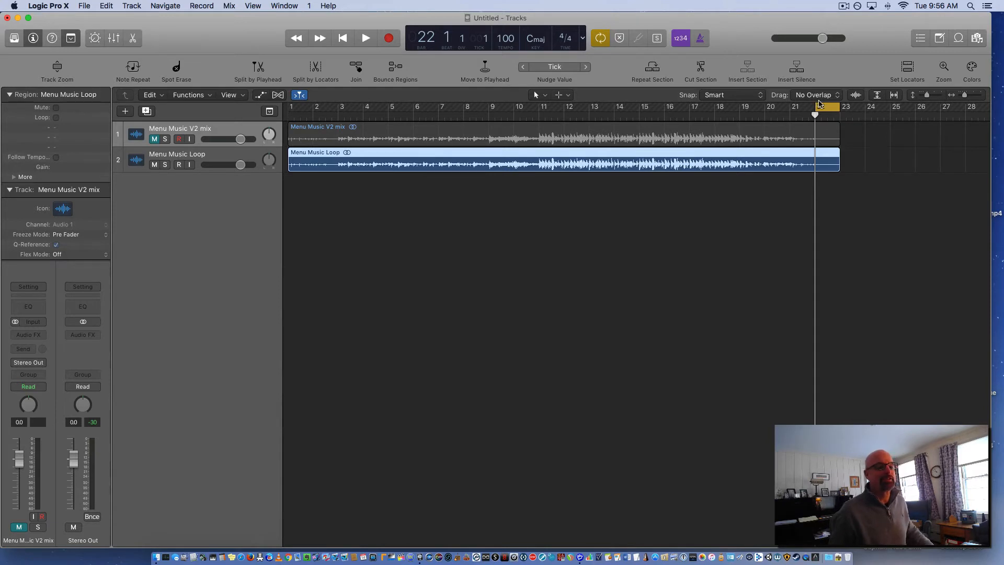
{"action": "left_click", "coordinate": [260, 71]}
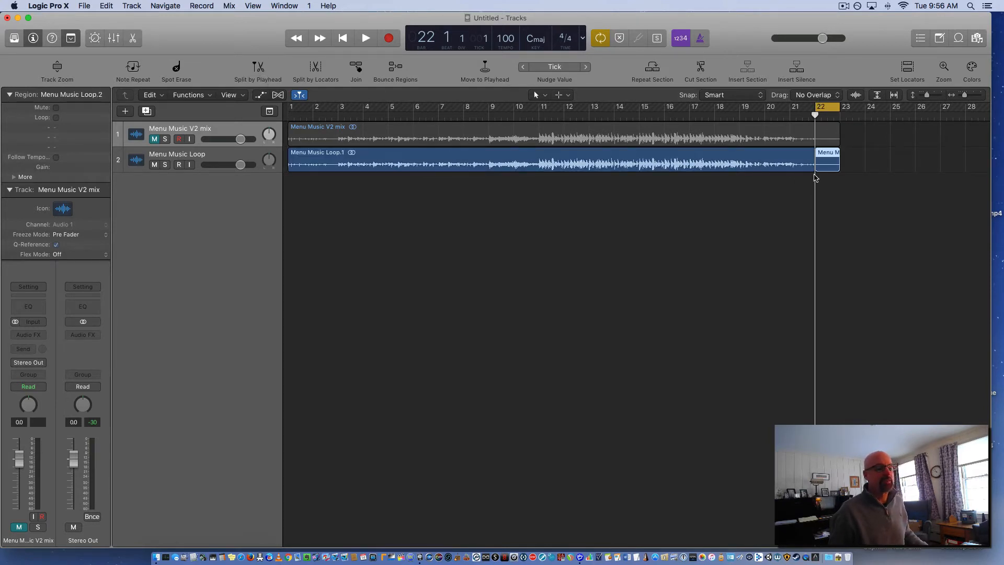
{"action": "left_click", "coordinate": [827, 108]}
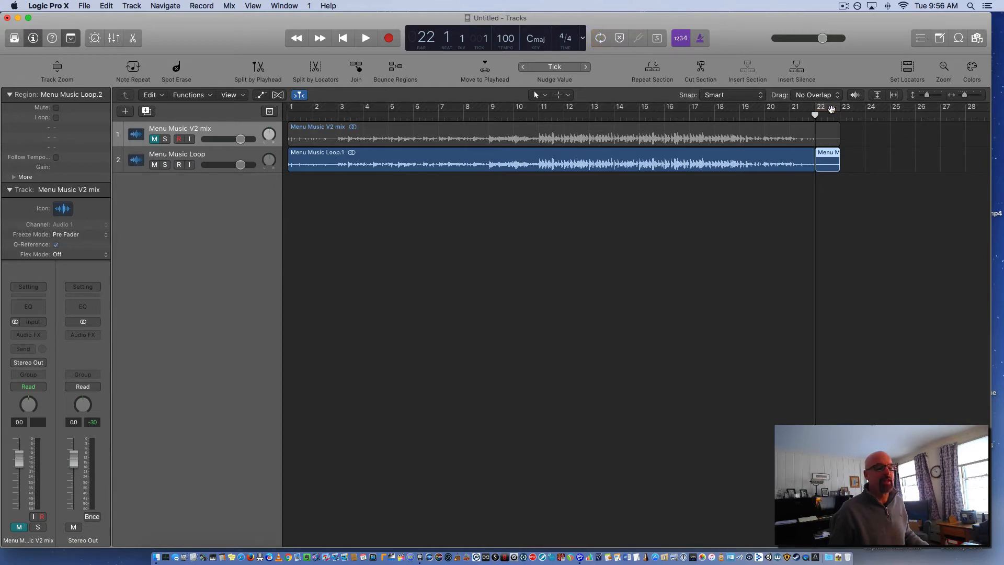
{"action": "mouse_move", "coordinate": [831, 158]}
{"action": "left_mouse_down"}
{"action": "mouse_move", "coordinate": [828, 267]}
{"action": "mouse_move", "coordinate": [848, 335]}
{"action": "mouse_move", "coordinate": [843, 158]}
{"action": "mouse_move", "coordinate": [827, 210]}
{"action": "mouse_move", "coordinate": [764, 205]}
{"action": "mouse_move", "coordinate": [876, 209]}
{"action": "mouse_move", "coordinate": [837, 199]}
{"action": "mouse_move", "coordinate": [827, 160]}
{"action": "left_mouse_up"}
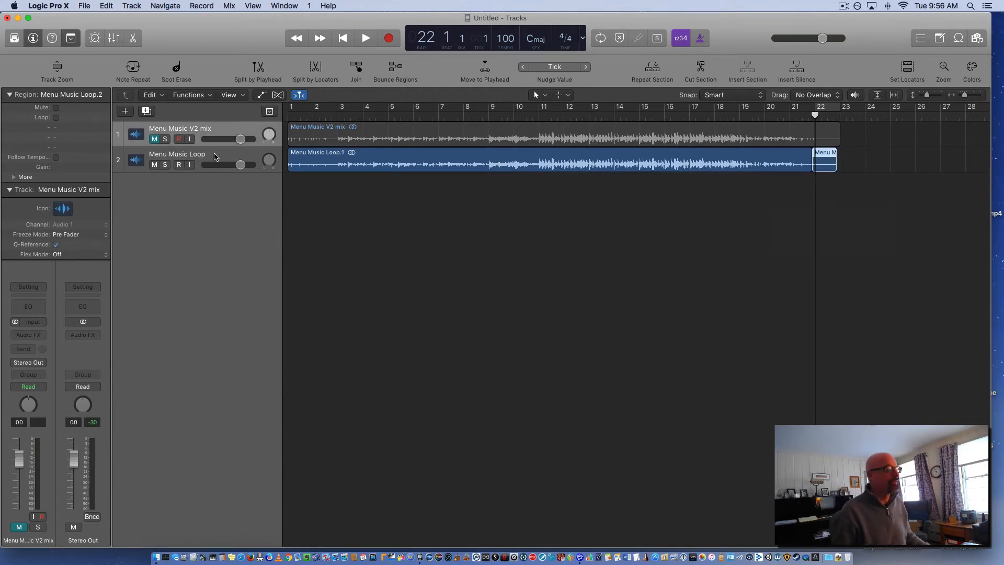
Add a new audio track below the loop track and move only the split-off tail piece onto it at bar 1
{"action": "left_click", "coordinate": [214, 156]}
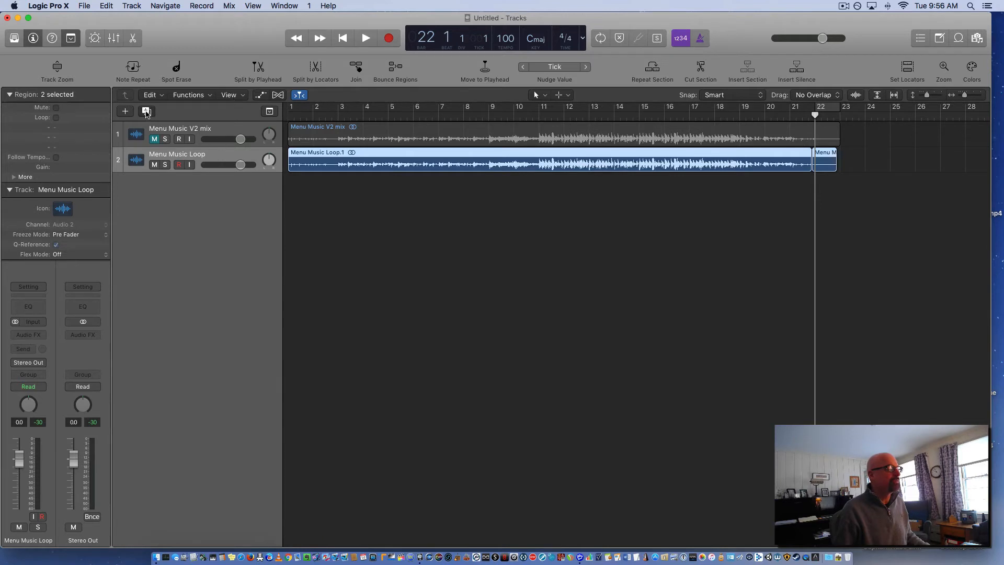
{"action": "left_click", "coordinate": [146, 112]}
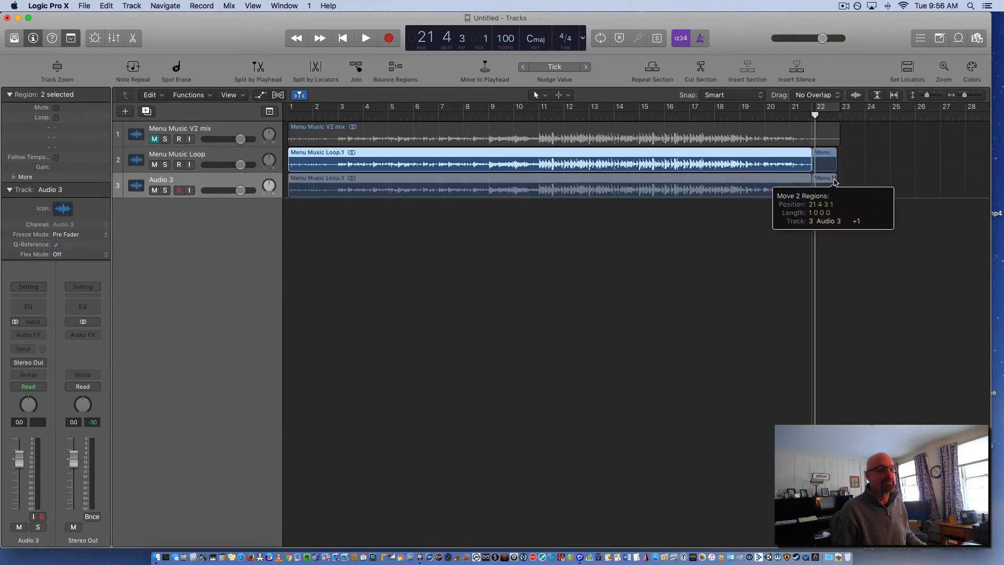
{"action": "left_click_drag", "start_coordinate": [833, 164], "coordinate": [300, 249]}
{"action": "key", "text": "super+z"}
{"action": "left_click", "coordinate": [835, 187]}
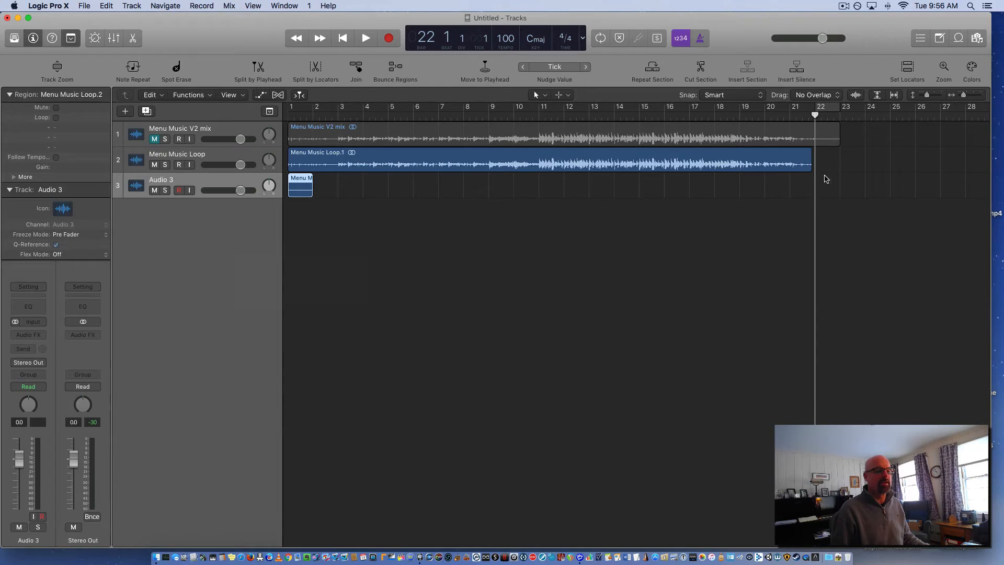
Audition the end of the loop, and its beginning with the tail layered underneath
{"action": "key", "text": "space"}
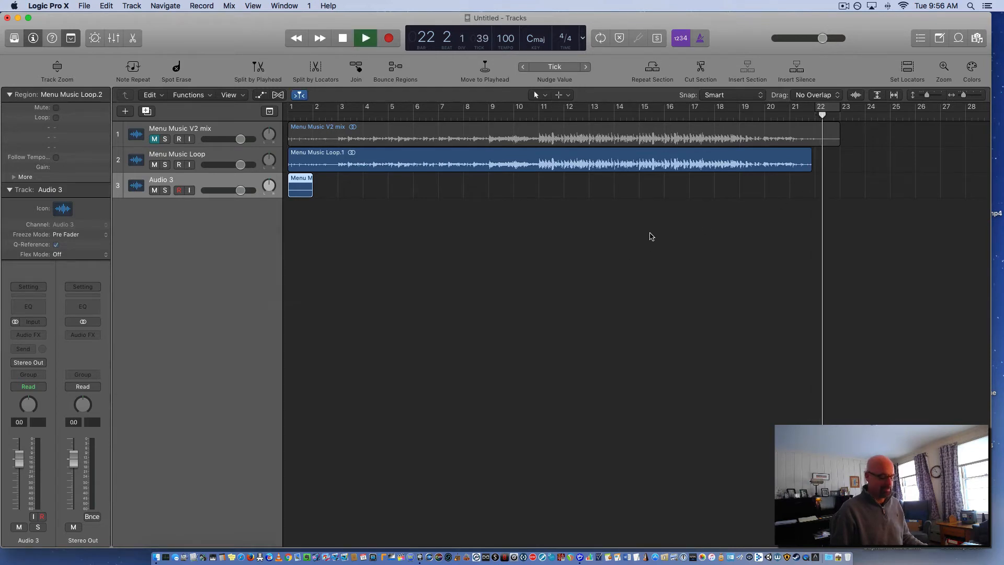
{"action": "key", "text": "space"}
{"action": "left_click", "coordinate": [335, 39]}
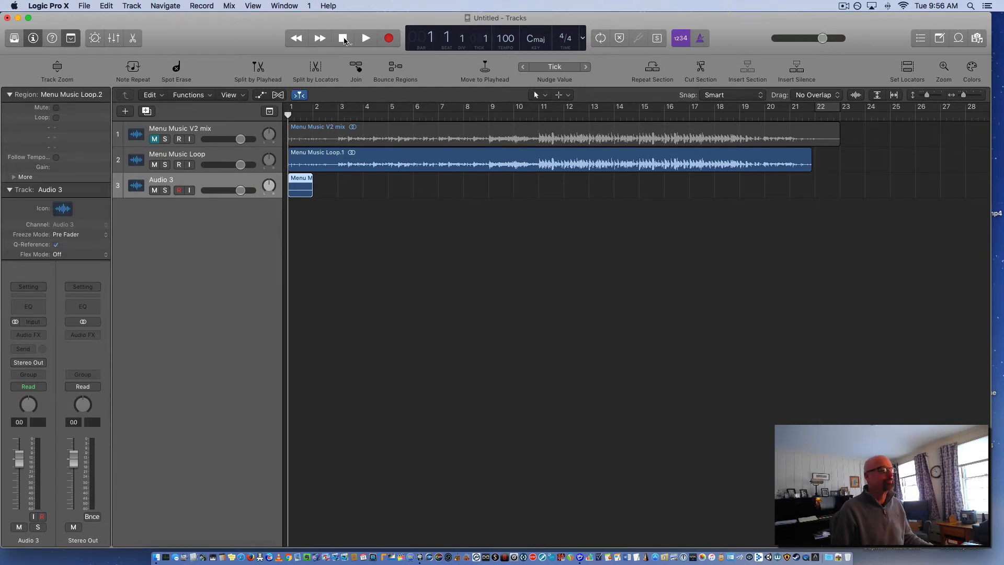
{"action": "left_click", "coordinate": [356, 41]}
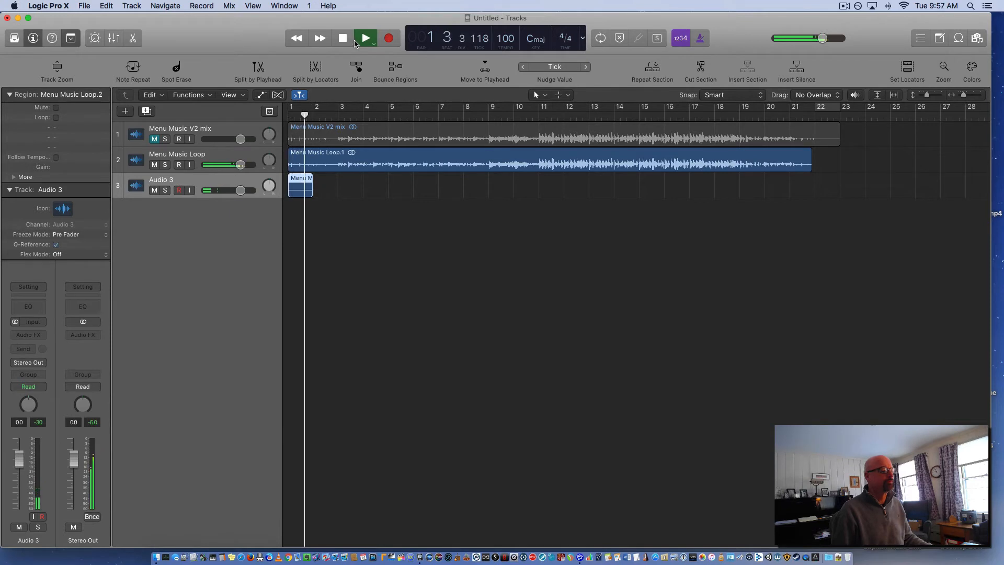
{"action": "key", "text": "space"}
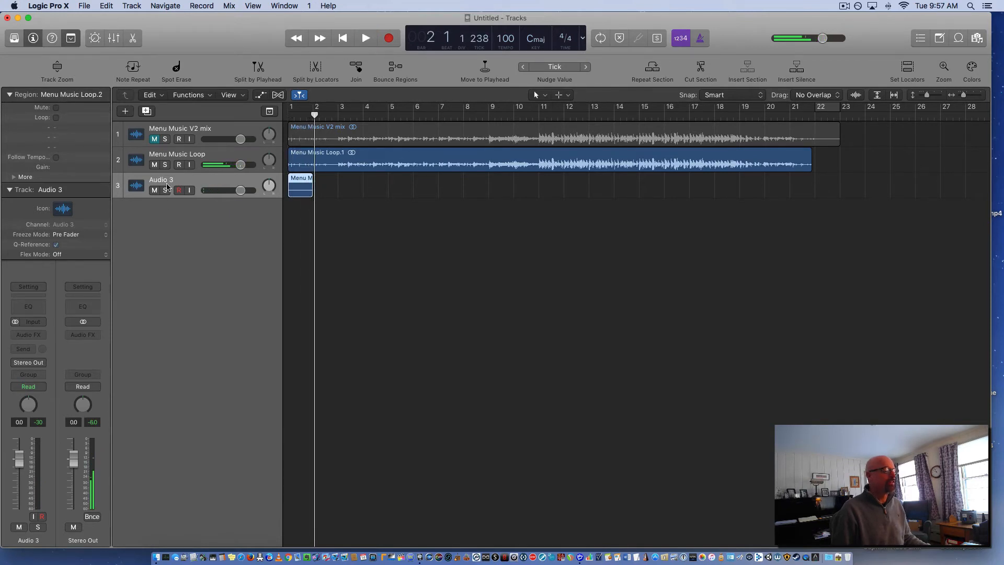
Rename the new third track as Rev Tail and deselect its region
{"action": "double_click", "coordinate": [166, 182]}
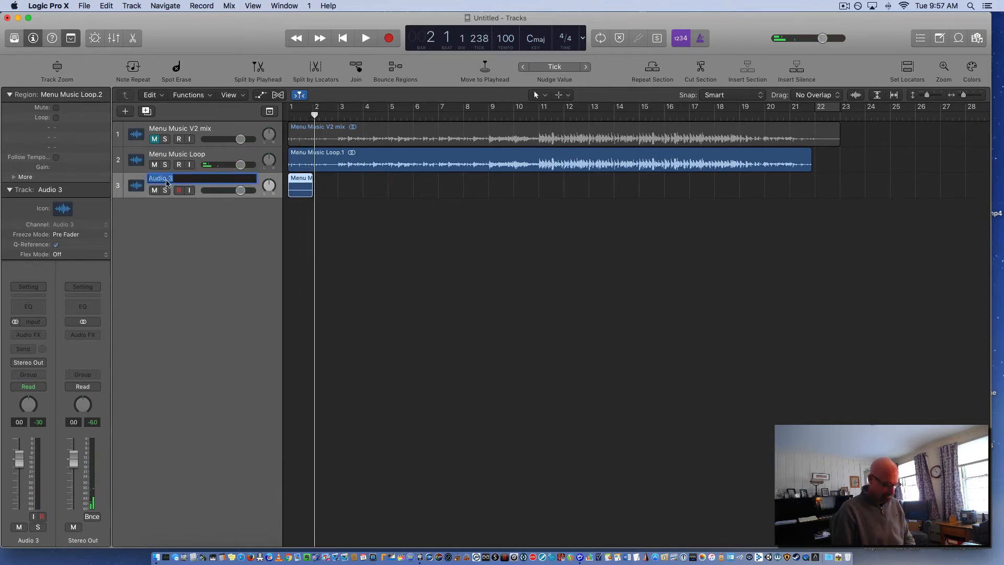
{"action": "type", "text": "Rev Tail"}
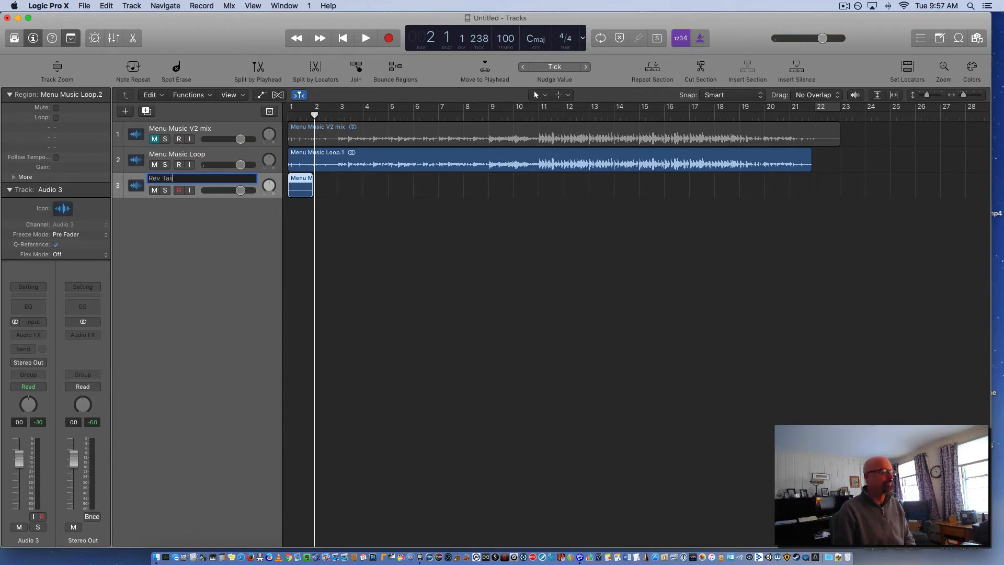
{"action": "key", "text": "Return"}
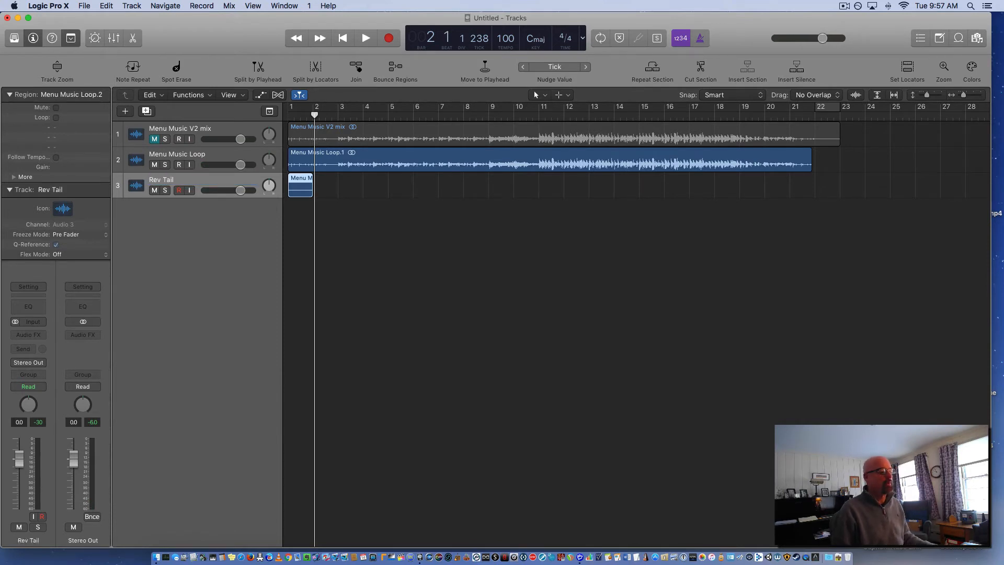
{"action": "left_click", "coordinate": [394, 288]}
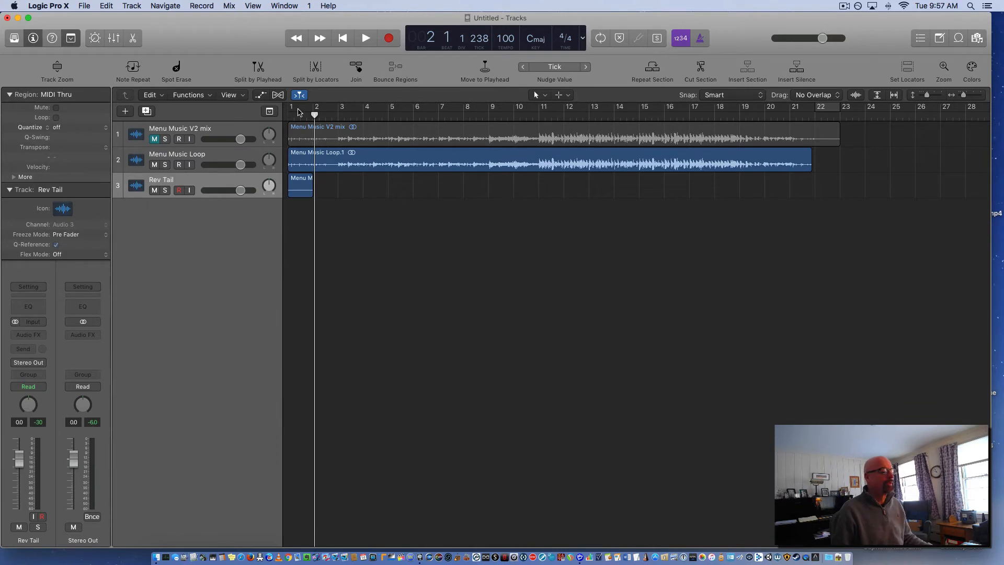
Set the cycle range from bar 1 to bar 22 and try to extend the end of the loop's main region to match
{"action": "left_click_drag", "start_coordinate": [296, 112], "coordinate": [818, 137]}
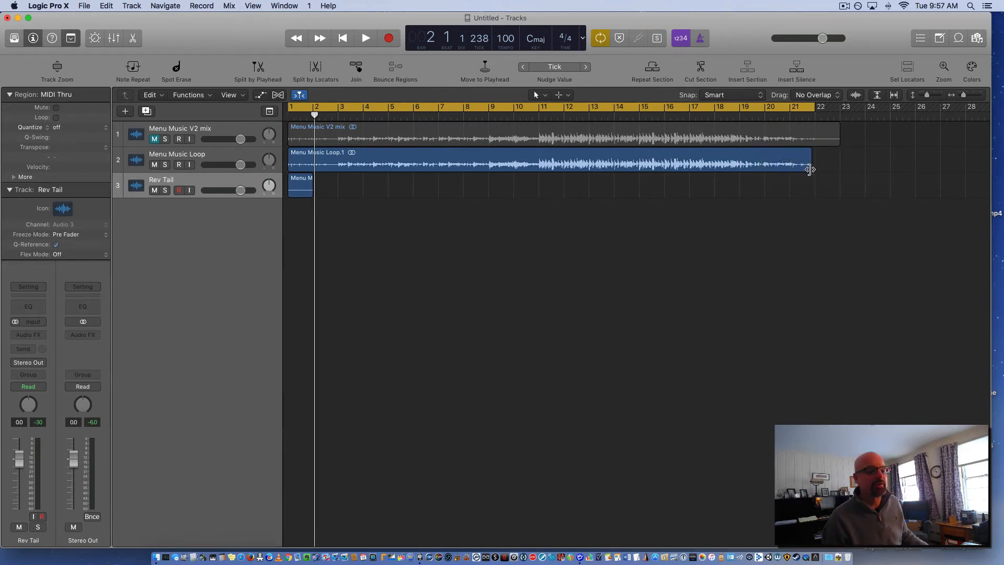
{"action": "left_click_drag", "start_coordinate": [810, 169], "coordinate": [810, 170]}
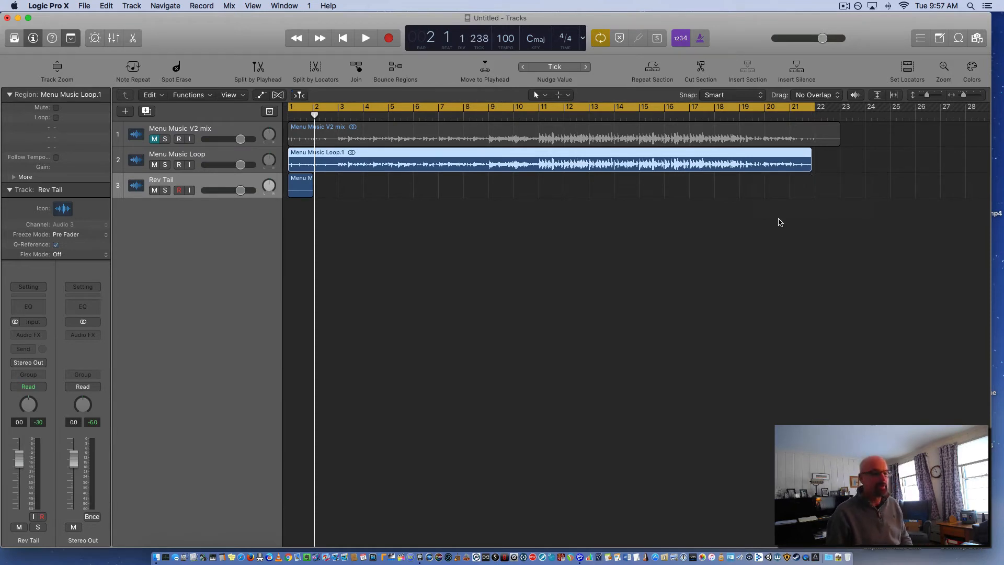
Undo the tail move, the added track and the split, back to the single unsplit Menu Music Loop region
{"action": "key", "text": "super+z"}
{"action": "key", "text": "super+z"}
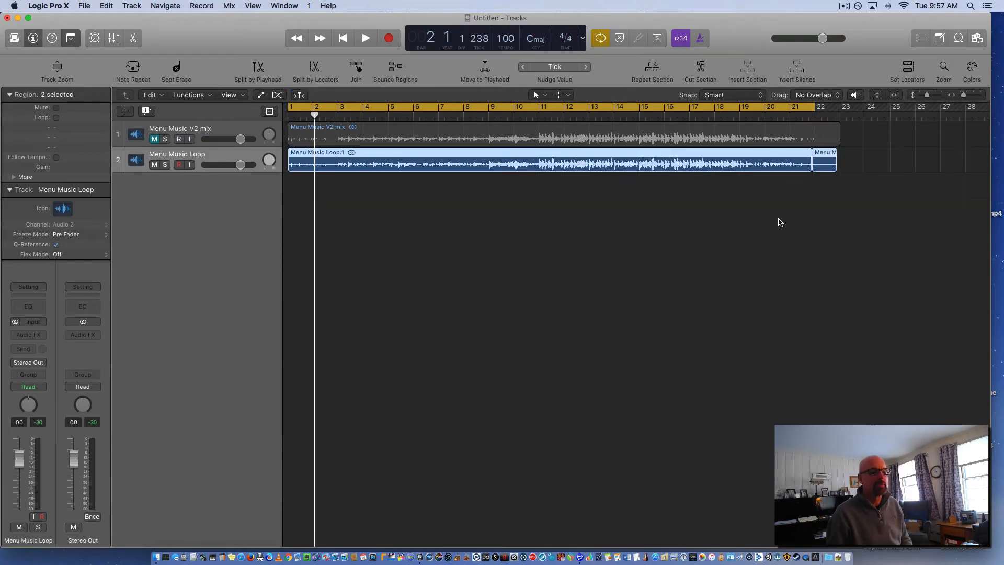
{"action": "key", "text": "super+z"}
{"action": "key", "text": "super+z"}
{"action": "key", "text": "super+z"}
{"action": "key", "text": "super+z"}
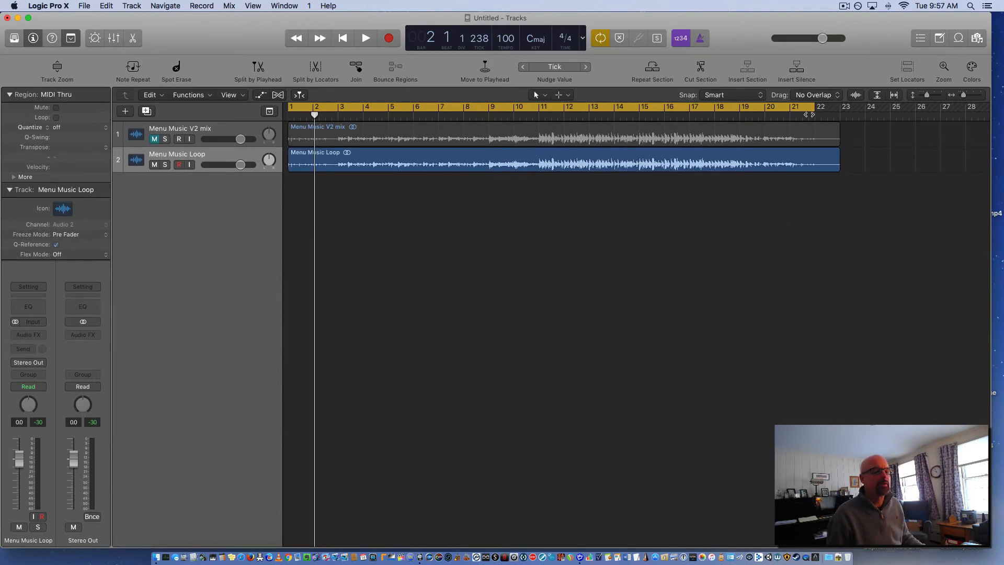
Set the cycle range to bar 22 only and split the Menu Music Loop region at the locators
{"action": "left_click_drag", "start_coordinate": [807, 108], "coordinate": [921, 134]}
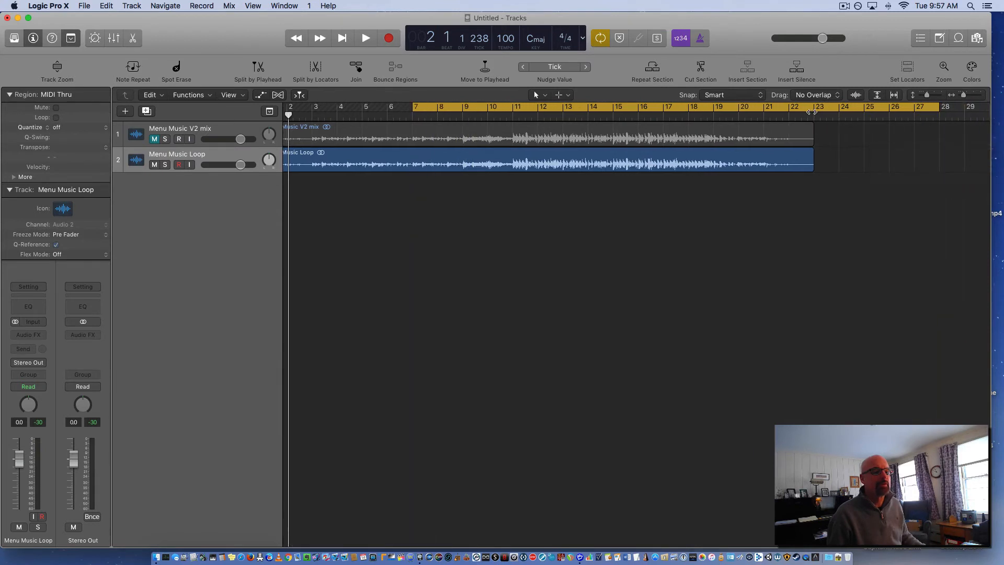
{"action": "left_click", "coordinate": [812, 112]}
{"action": "left_click_drag", "start_coordinate": [797, 107], "coordinate": [818, 120]}
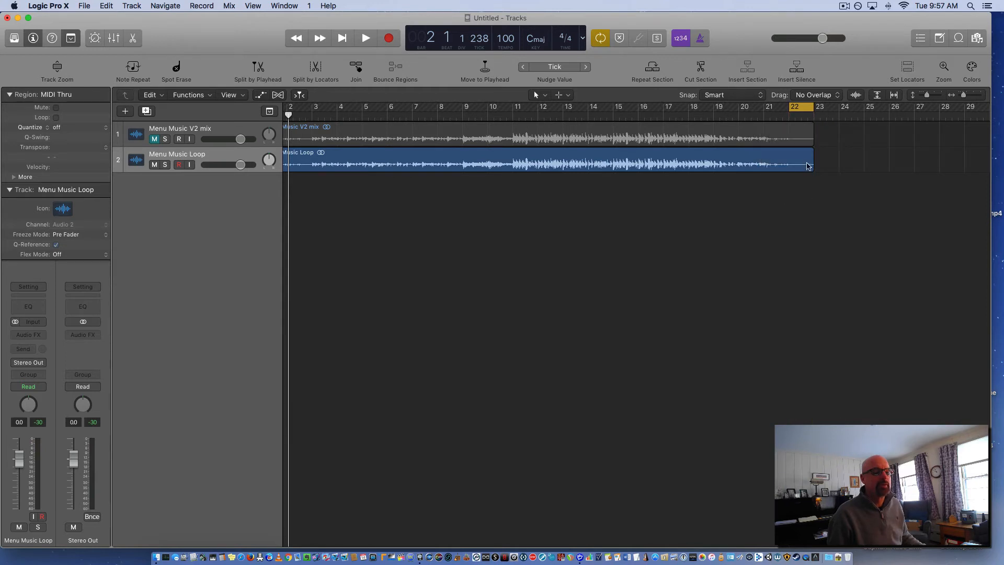
{"action": "left_click", "coordinate": [805, 162]}
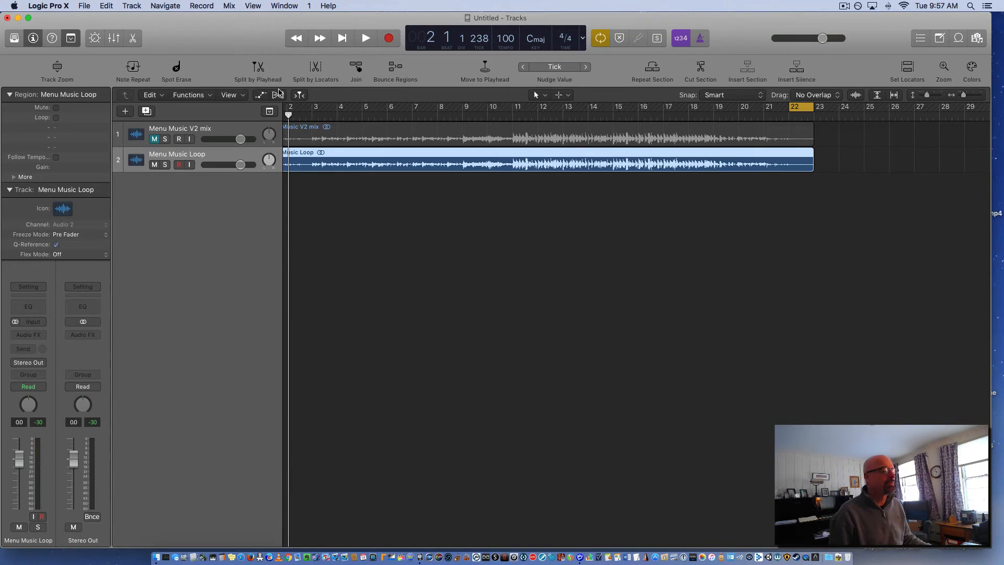
{"action": "left_click", "coordinate": [315, 67]}
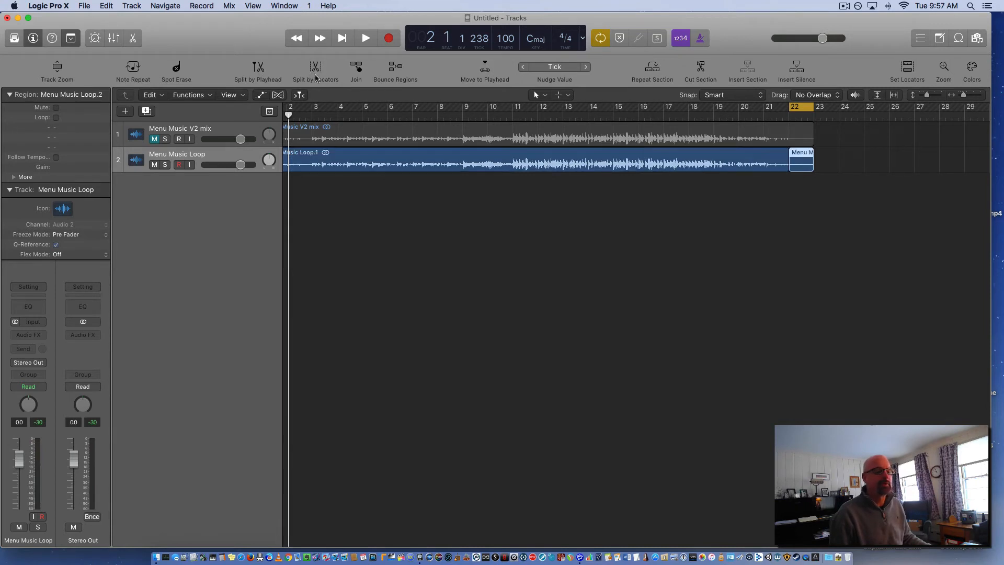
{"action": "left_click", "coordinate": [626, 220]}
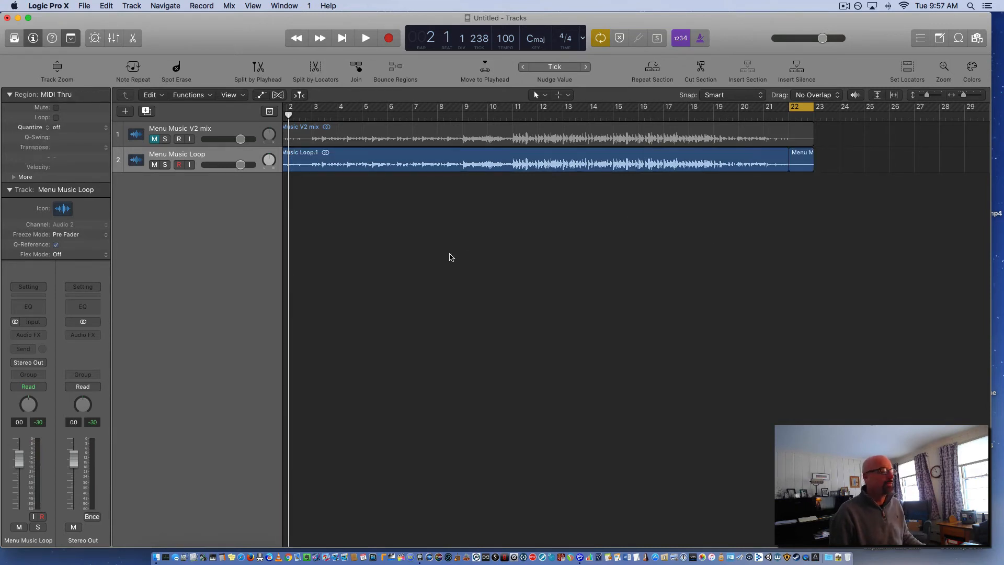
Add a third audio track and move the split-off tail region onto it at bar 1
{"action": "left_click", "coordinate": [215, 156]}
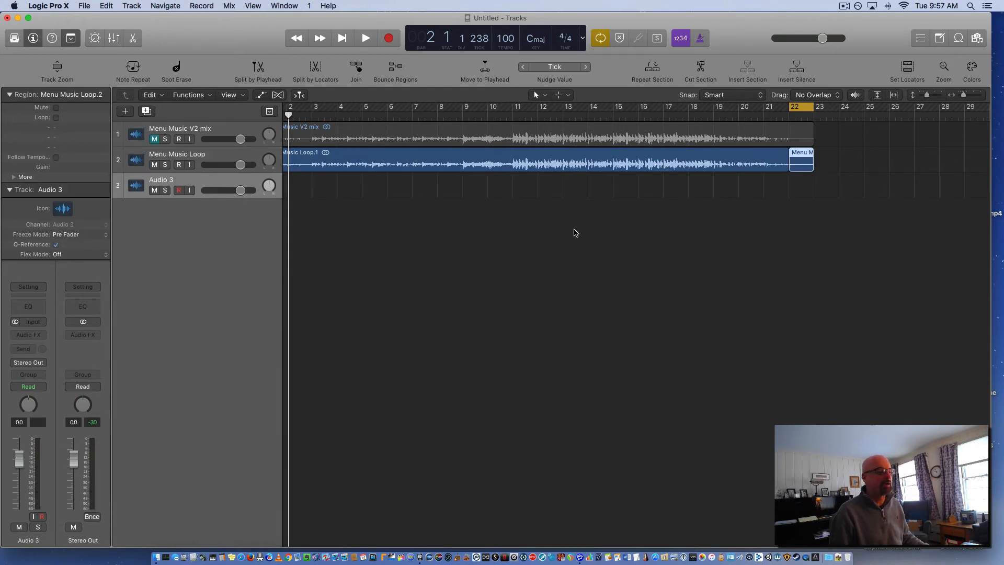
{"action": "left_click_drag", "start_coordinate": [808, 166], "coordinate": [245, 238]}
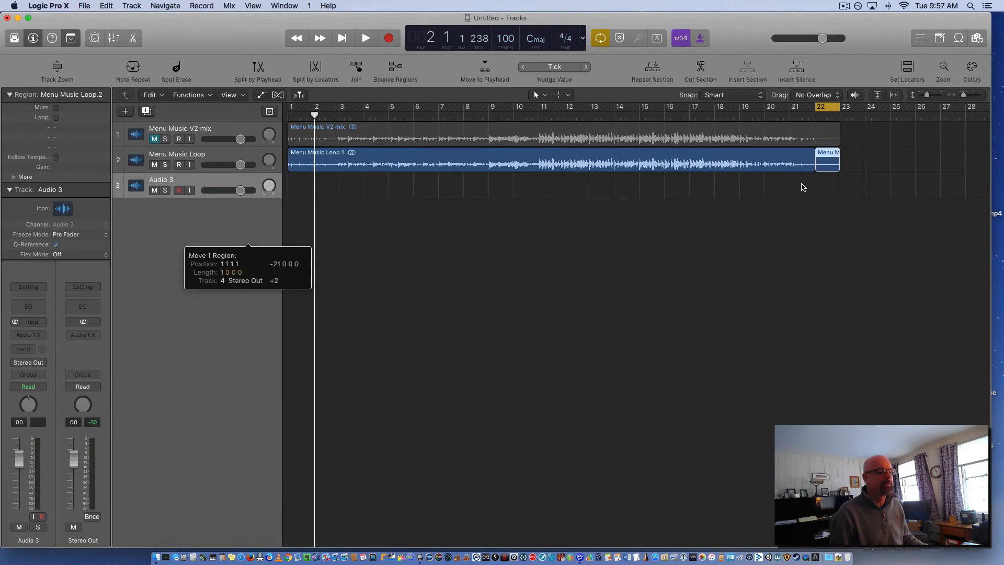
{"action": "left_click_drag", "start_coordinate": [832, 167], "coordinate": [287, 187]}
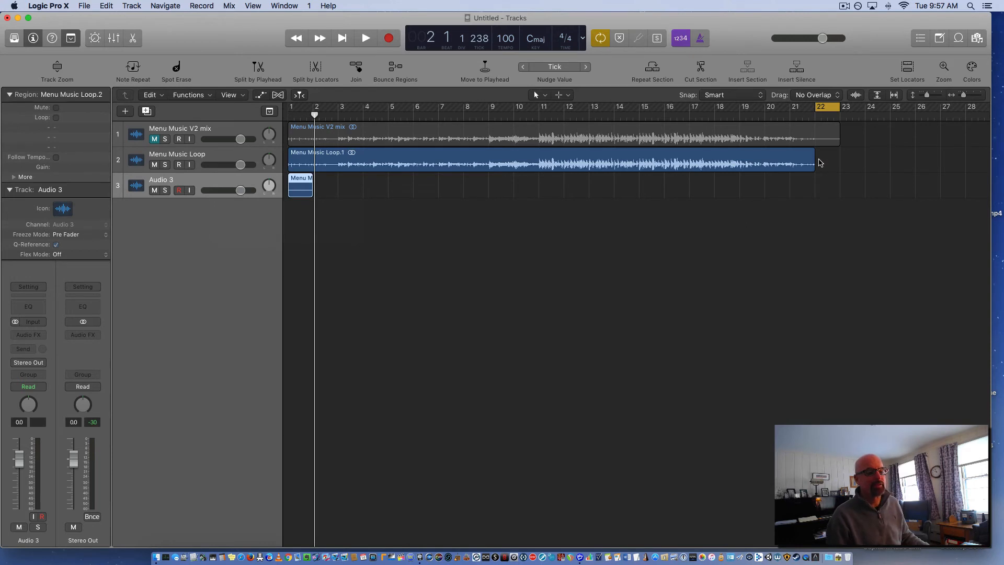
Play the project briefly with cycling off, and set the cycle range from bar 1 to bar 22
{"action": "left_click", "coordinate": [827, 107]}
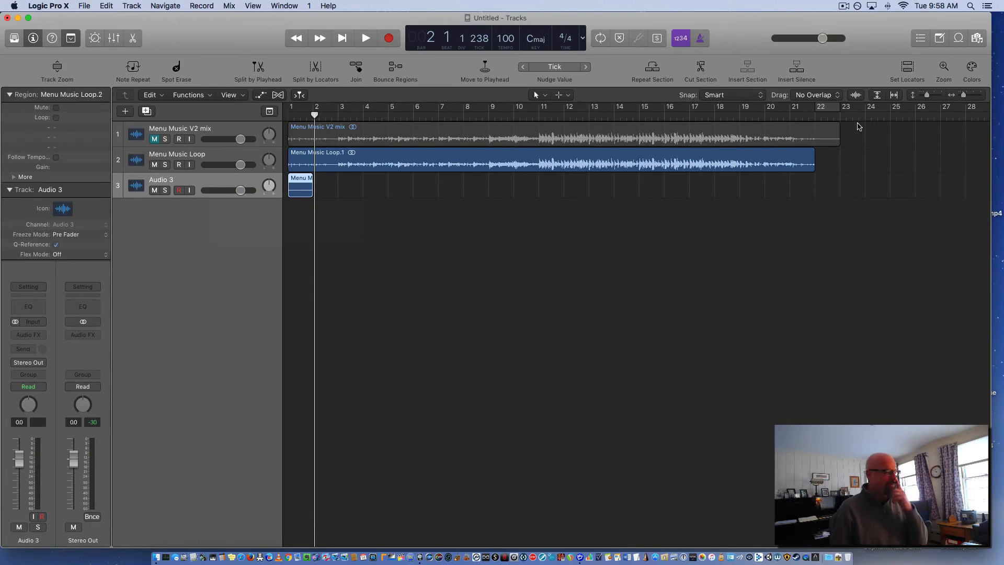
{"action": "key", "text": "space"}
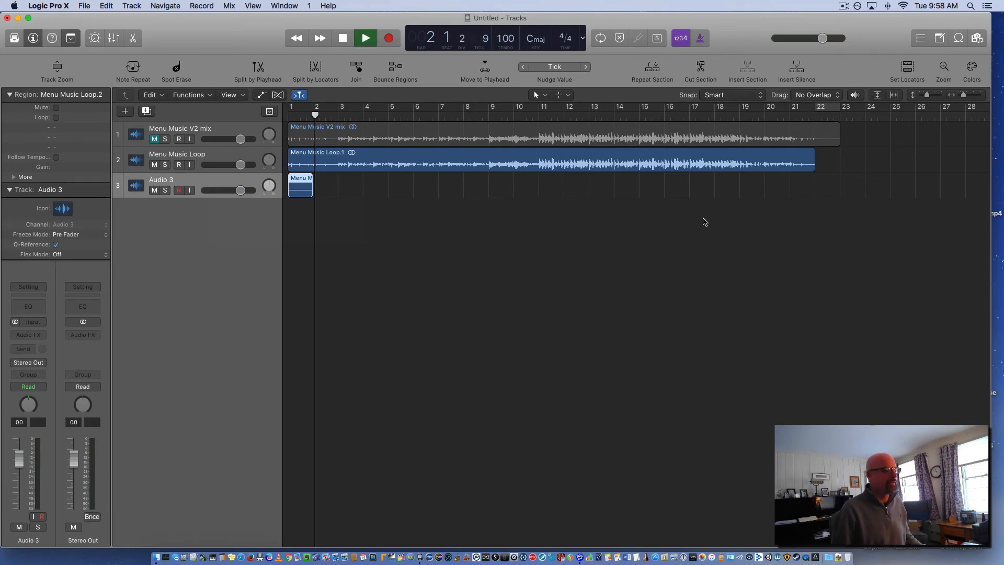
{"action": "key", "text": "space"}
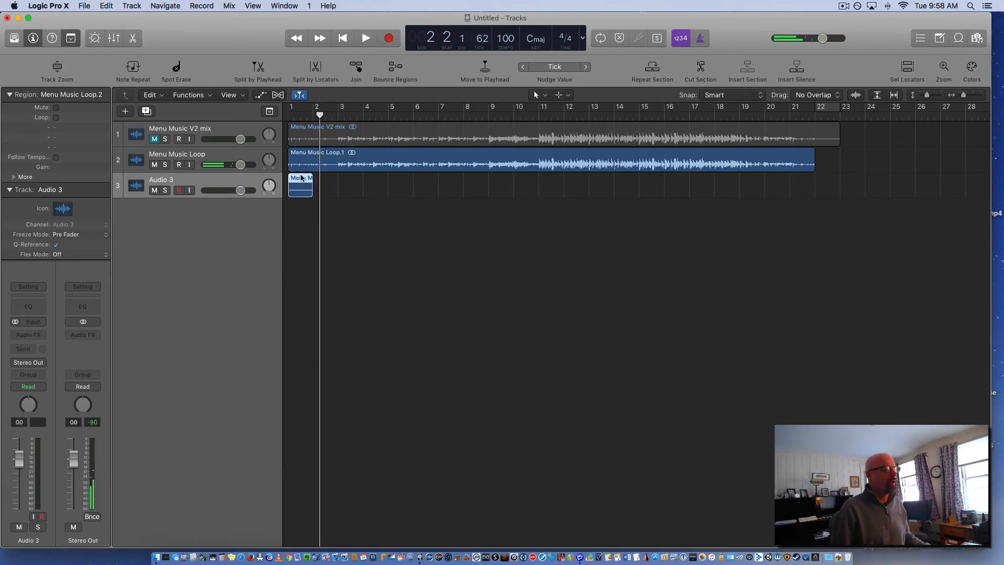
{"action": "left_click_drag", "start_coordinate": [314, 108], "coordinate": [414, 108]}
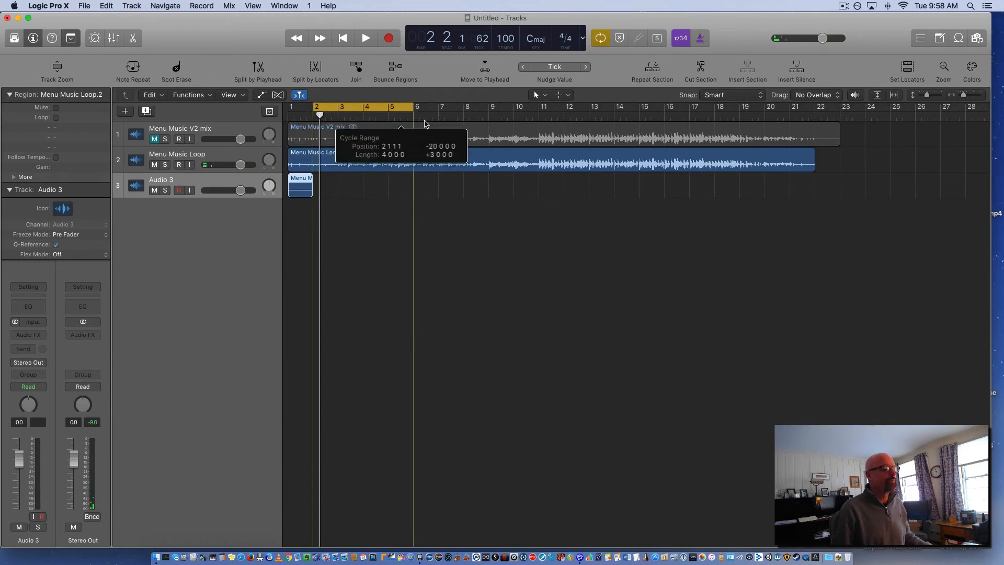
{"action": "left_click_drag", "start_coordinate": [296, 114], "coordinate": [814, 112]}
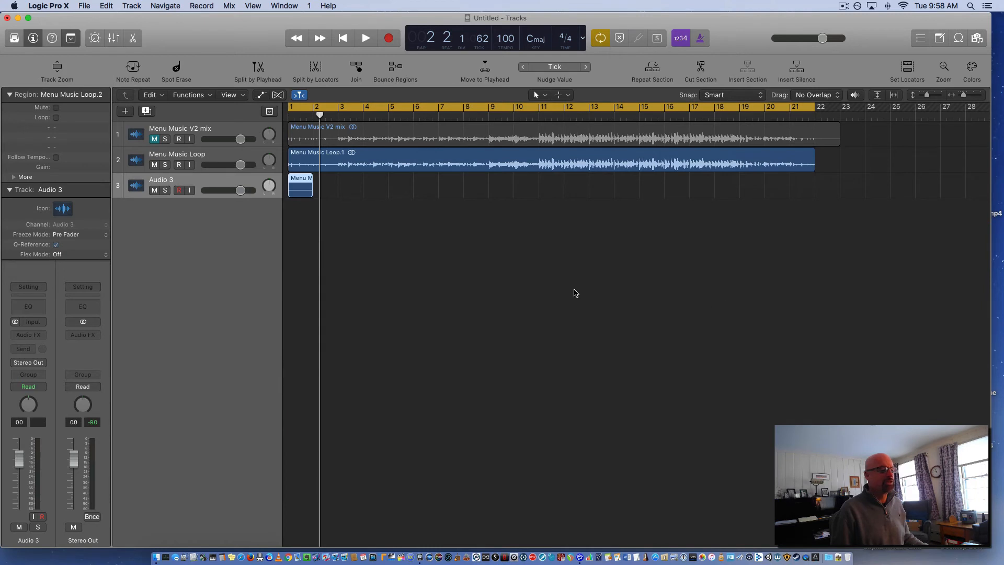
Bounce bars 1 to 22 offline as 16-bit Wave and MP3 named Menu Music Loop Game, adding it to the project
{"action": "key", "text": "super+b"}
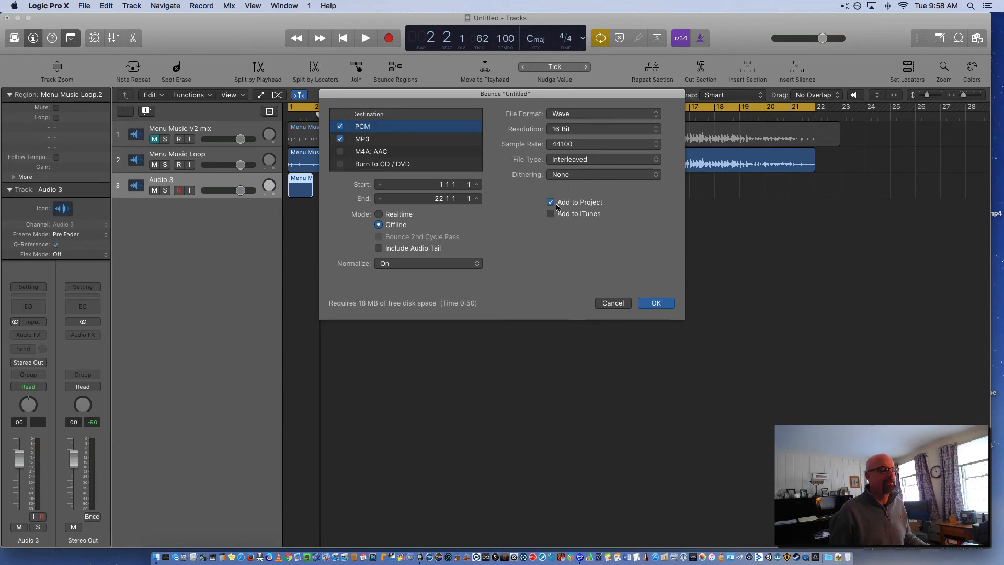
{"action": "left_click", "coordinate": [652, 303]}
{"action": "left_click", "coordinate": [504, 157]}
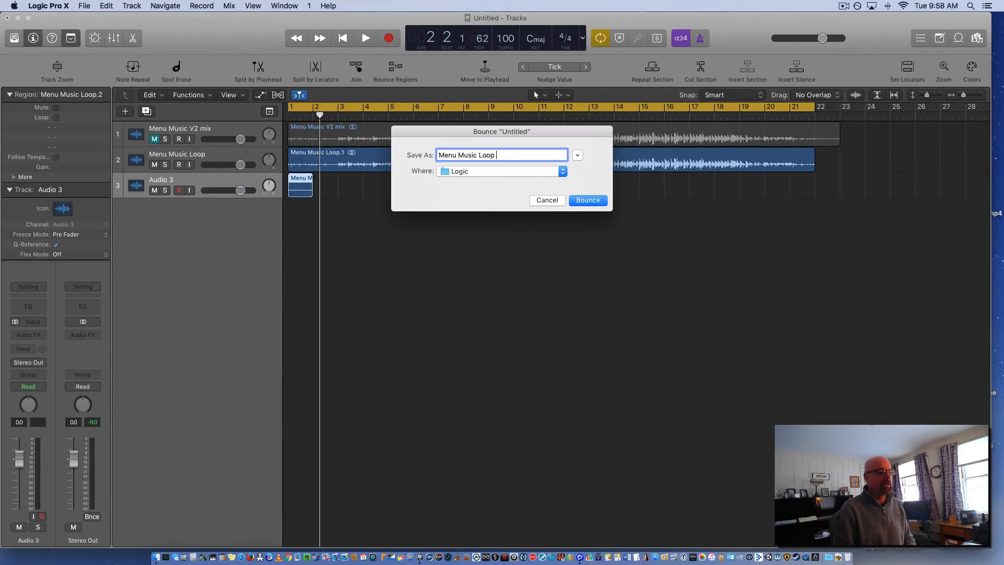
{"action": "type", "text": "Game"}
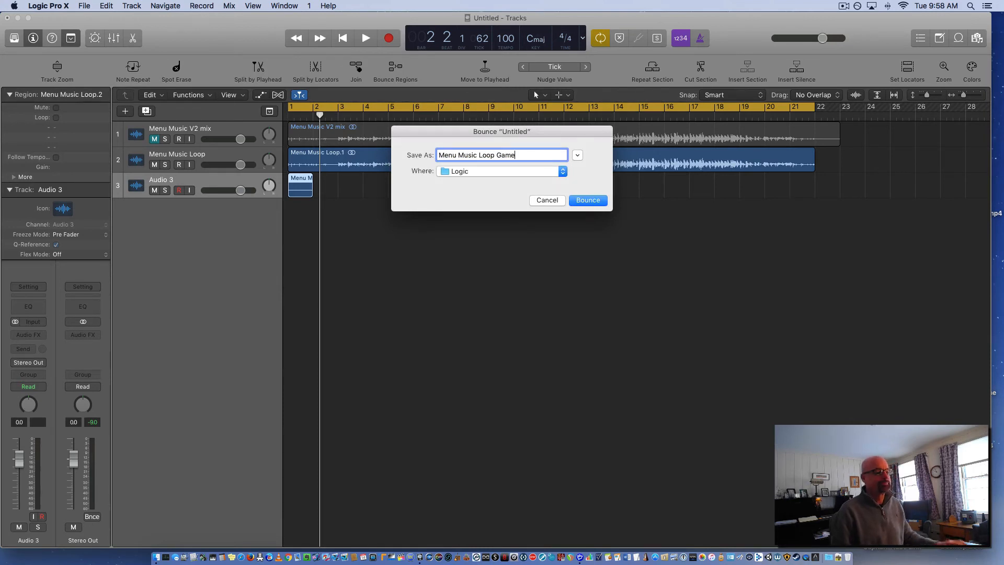
{"action": "left_click", "coordinate": [581, 200]}
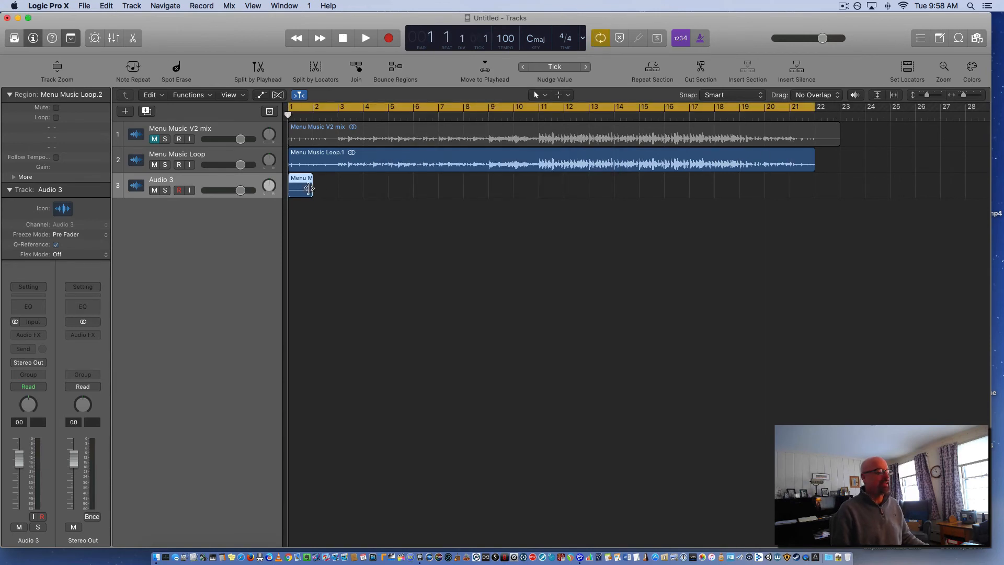
Place the bounced Menu Music Loop Game audio at bar 1 on a new fourth track and mute the second and third tracks
{"action": "left_click", "coordinate": [977, 39]}
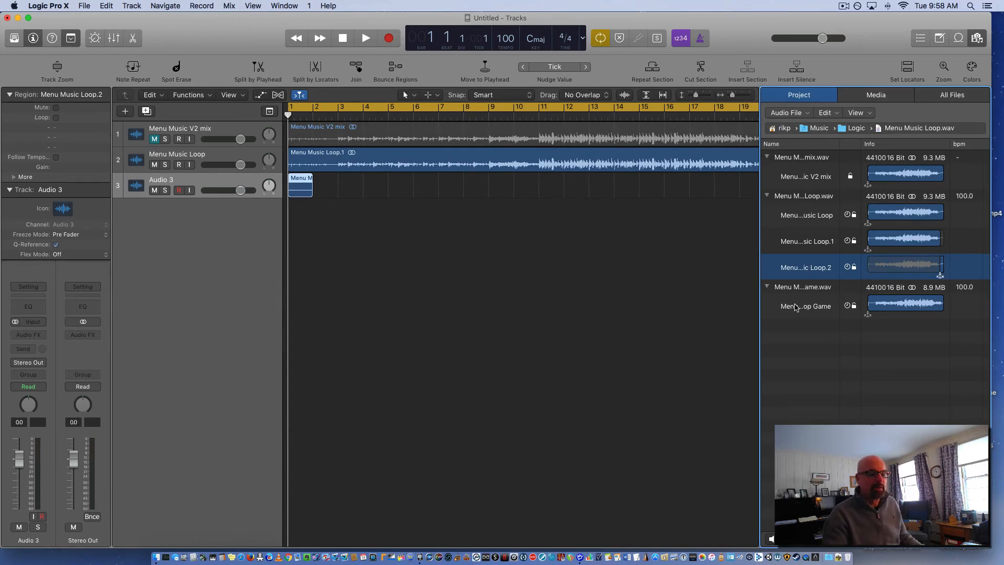
{"action": "left_click_drag", "start_coordinate": [795, 307], "coordinate": [286, 247]}
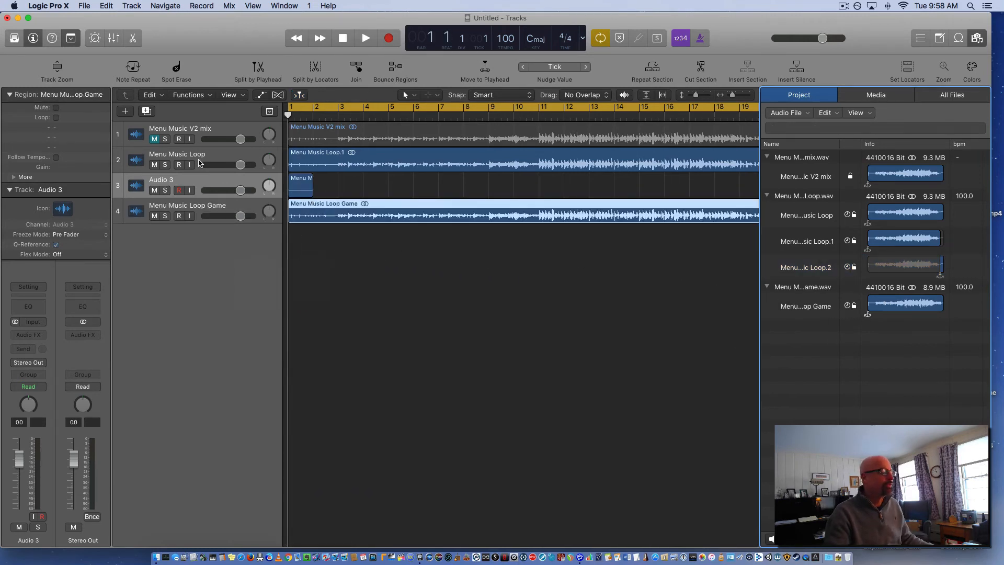
{"action": "left_click", "coordinate": [155, 165]}
{"action": "left_click", "coordinate": [155, 190]}
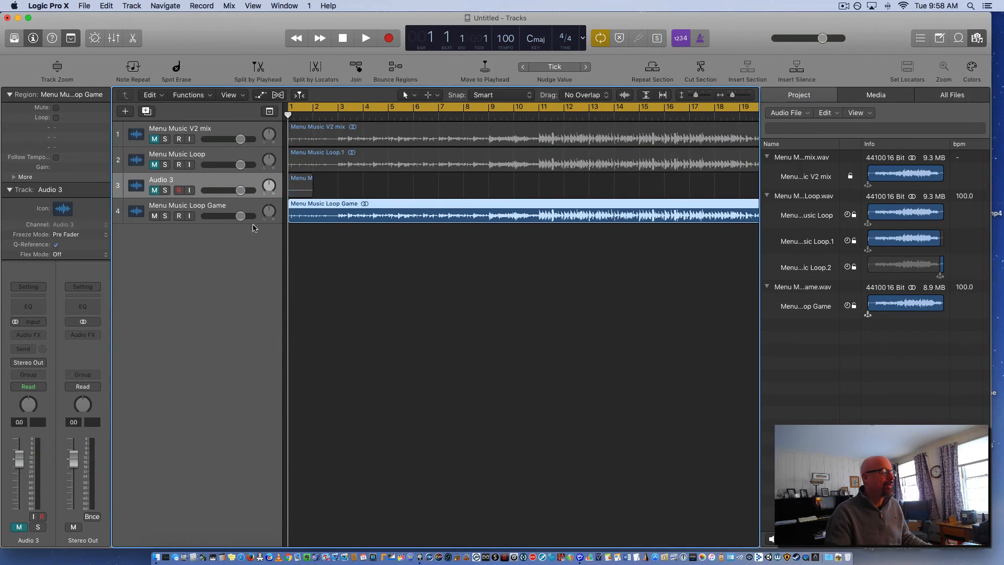
{"action": "left_click", "coordinate": [977, 39]}
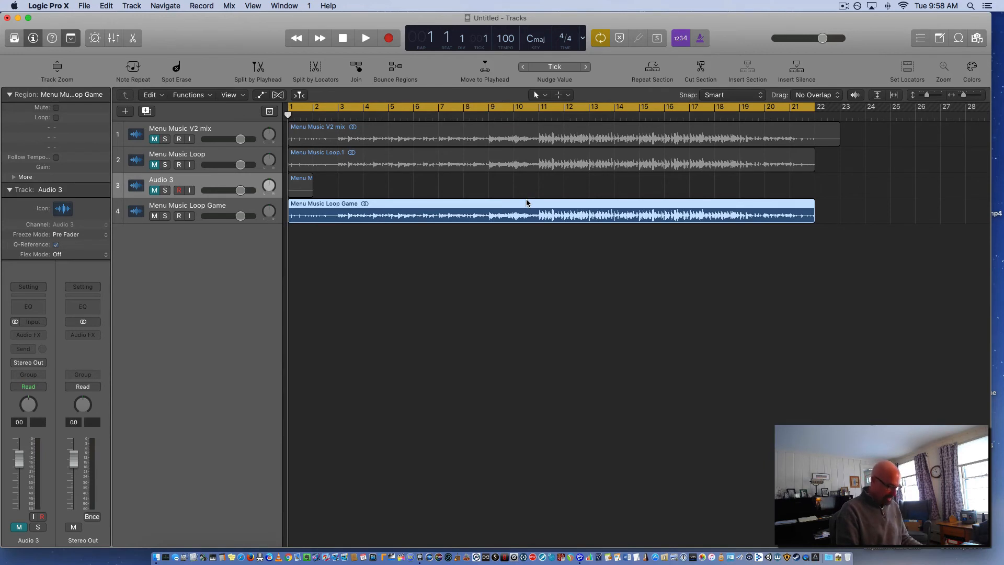
Copy the Menu Music Loop Game region to bar 22 and audition the transition with a cycle range from bar 21 to bar 25
{"action": "left_click_drag", "start_coordinate": [501, 205], "coordinate": [953, 247]}
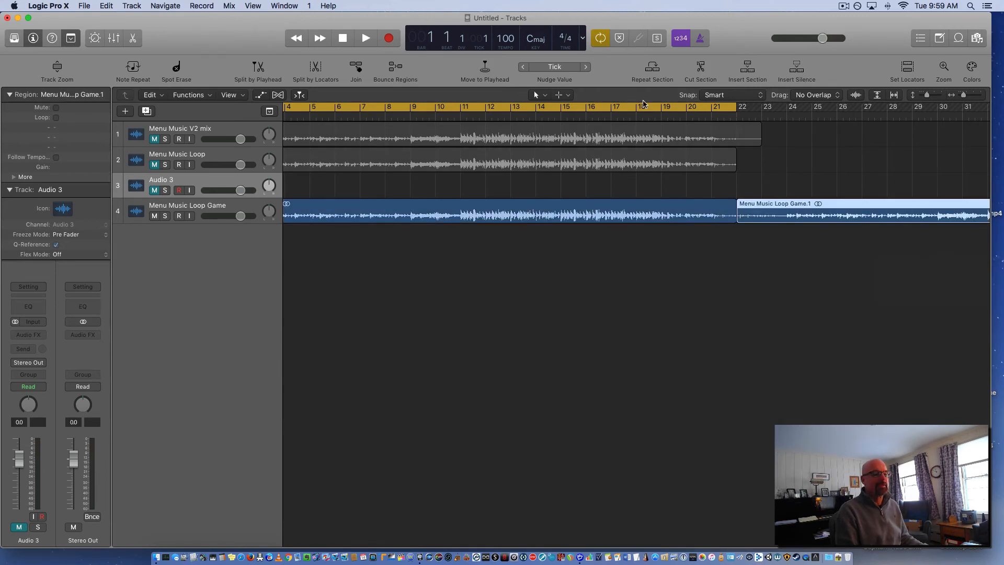
{"action": "left_click_drag", "start_coordinate": [714, 107], "coordinate": [811, 109]}
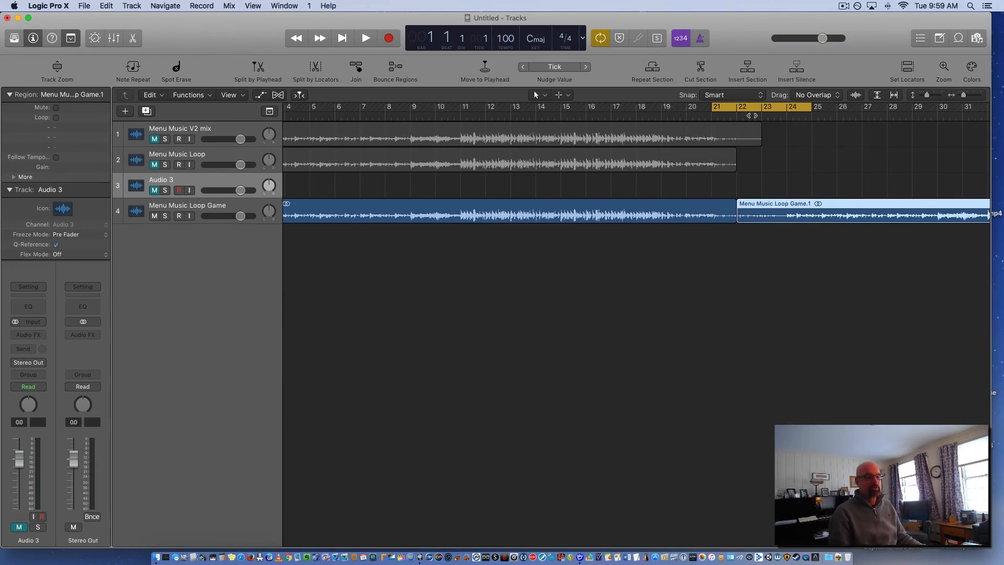
{"action": "key", "text": "space"}
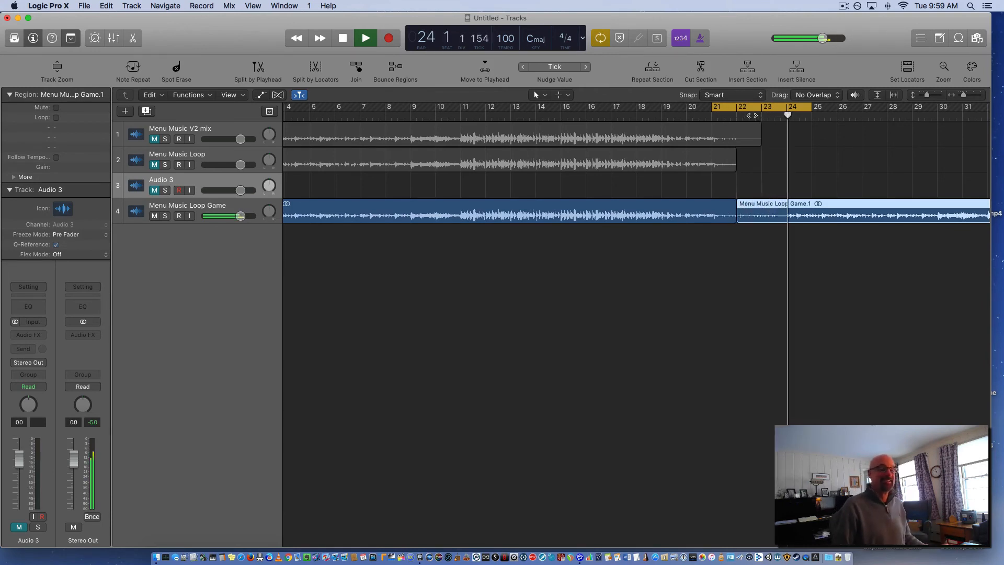
{"action": "key", "text": "space"}
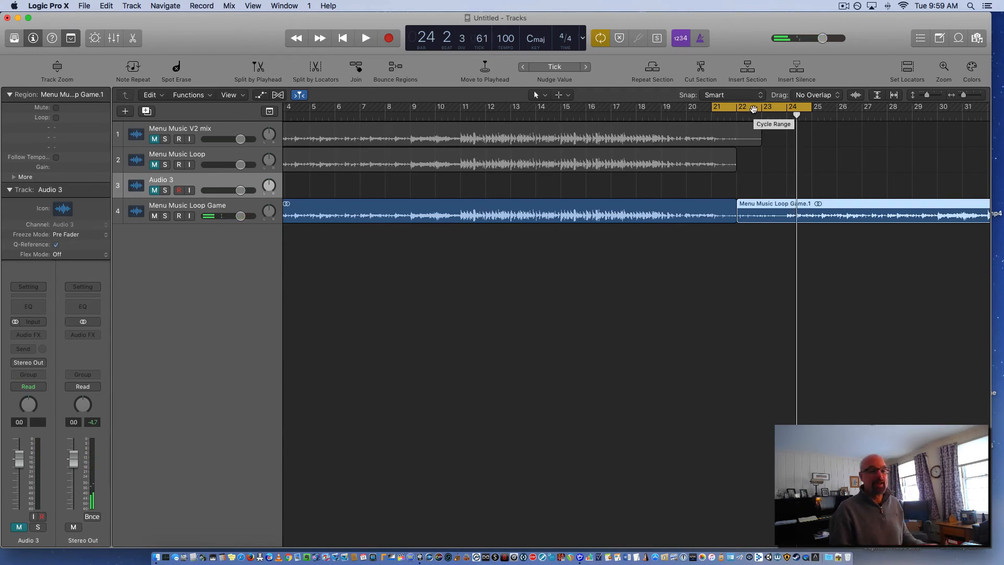
{"action": "key", "text": "space"}
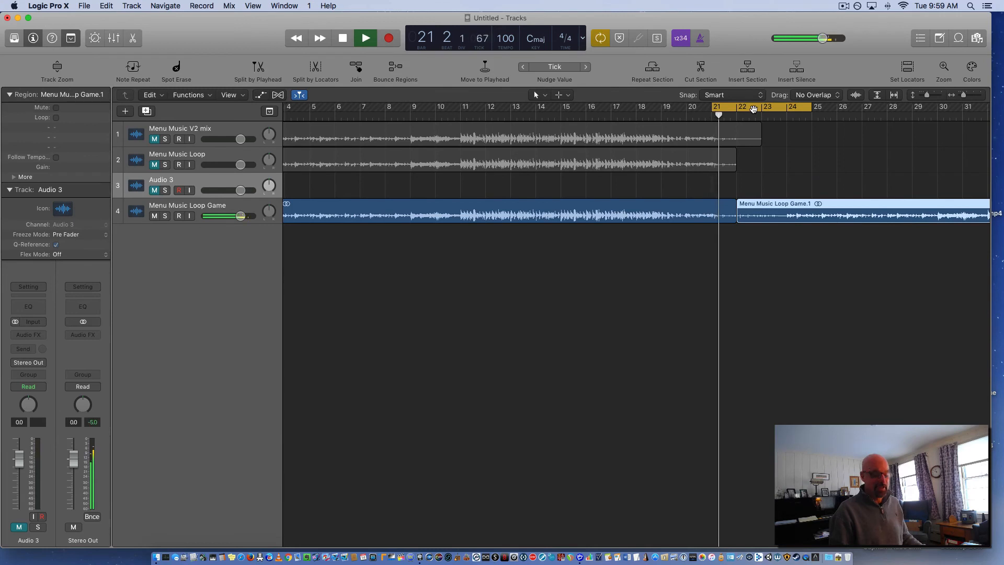
{"action": "key", "text": "XF86AudioRaiseVolume"}
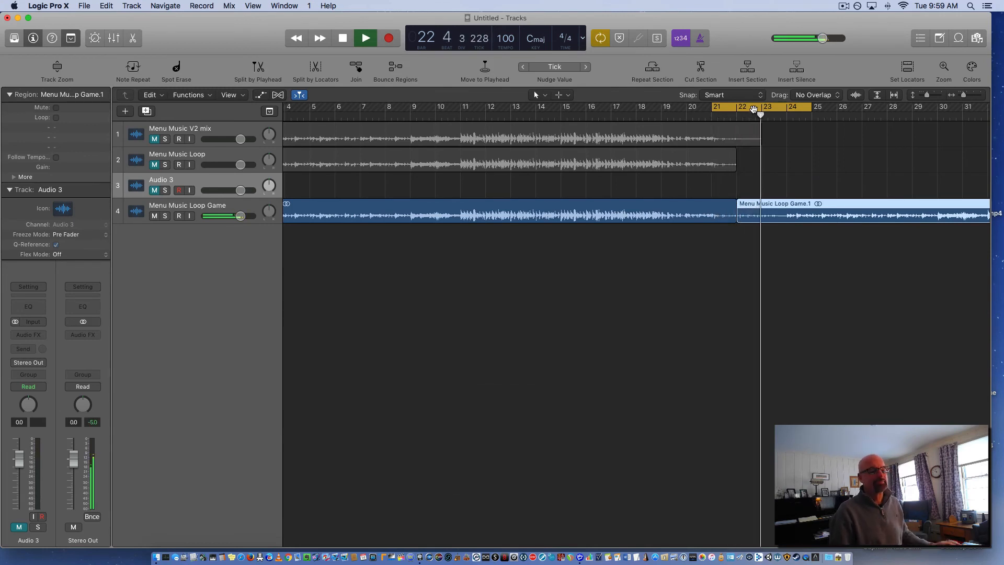
{"action": "key", "text": "space"}
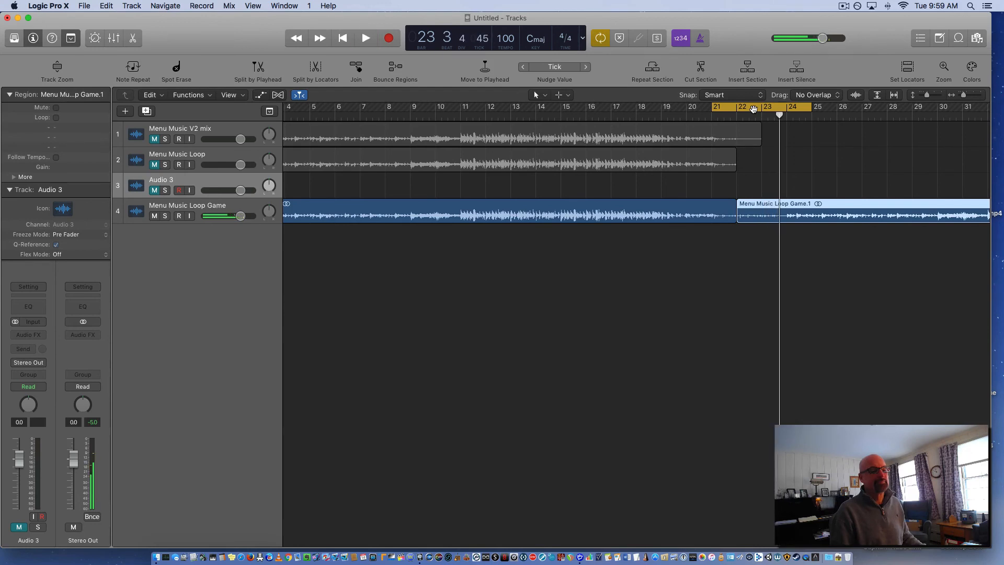
{"action": "key", "text": "space"}
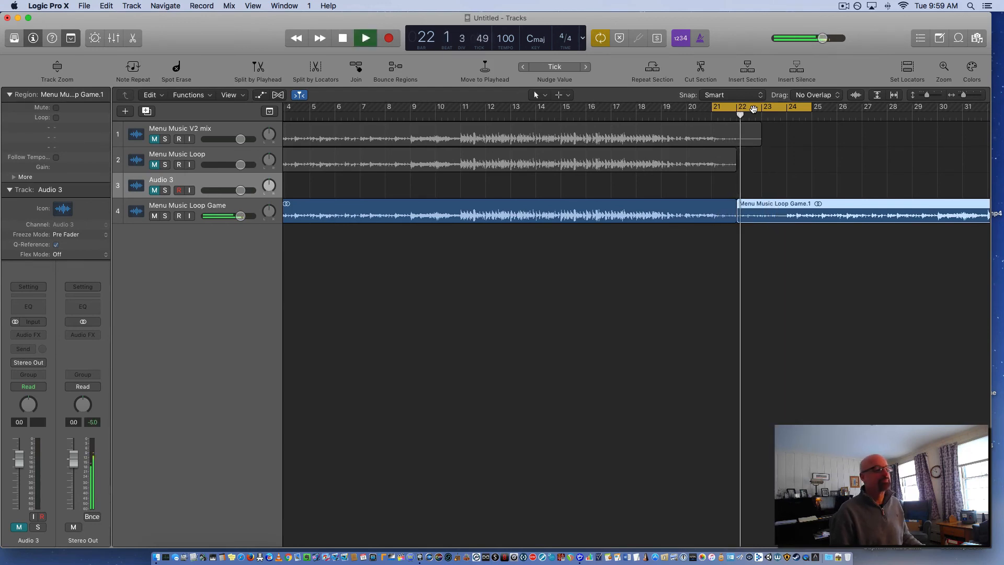
{"action": "key", "text": "space"}
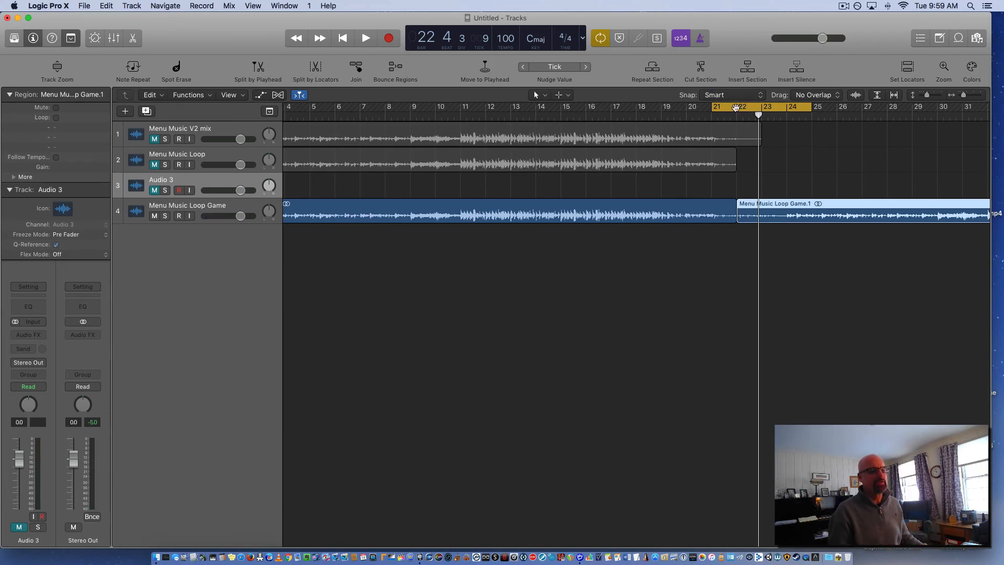
Set the cycle range from bar 4 to bar 22, ending at the join between the two loop copies
{"action": "left_click_drag", "start_coordinate": [754, 108], "coordinate": [309, 127]}
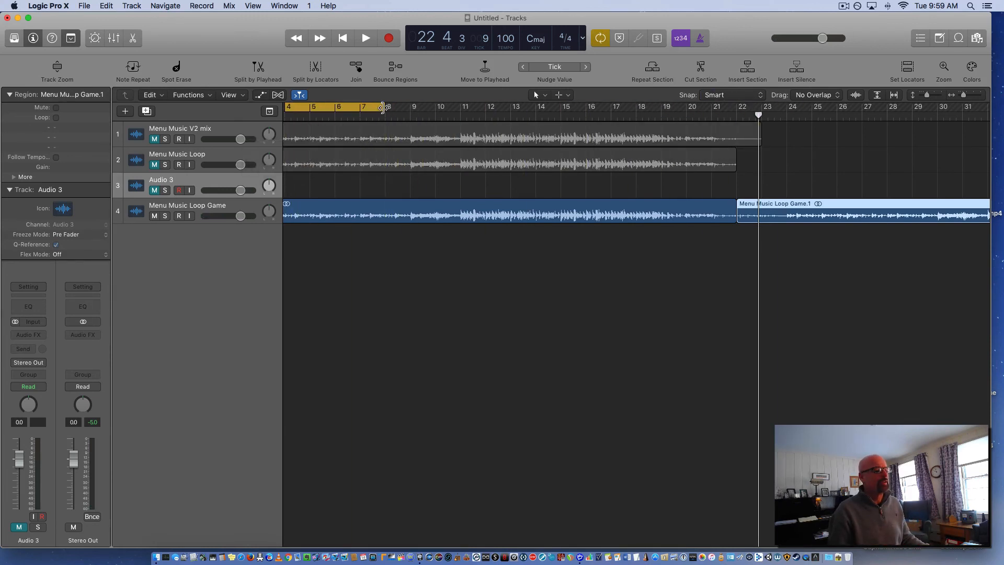
{"action": "left_click_drag", "start_coordinate": [385, 108], "coordinate": [726, 138]}
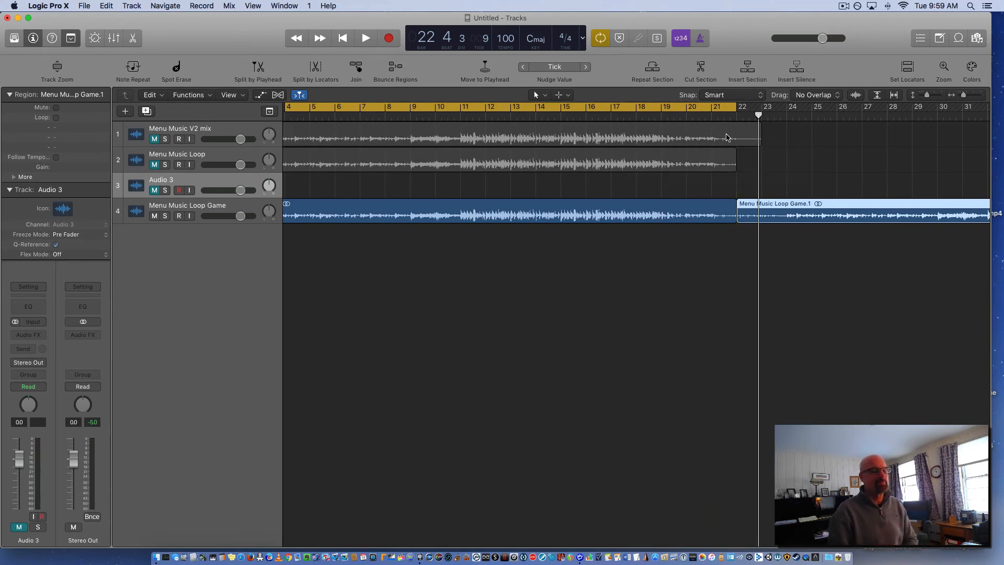